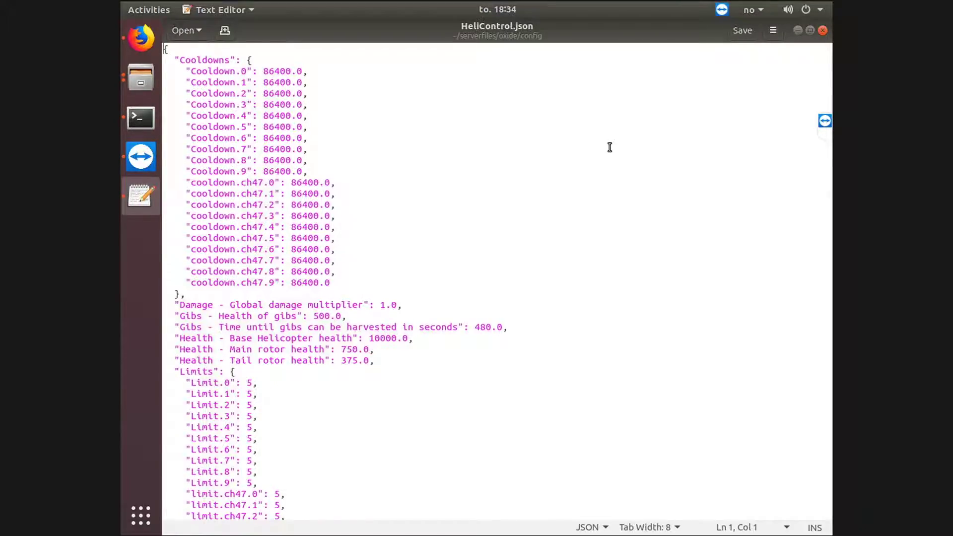
Step: Scroll down to the cooldown settings around the cooldown.ch47.6 line
key("Right")
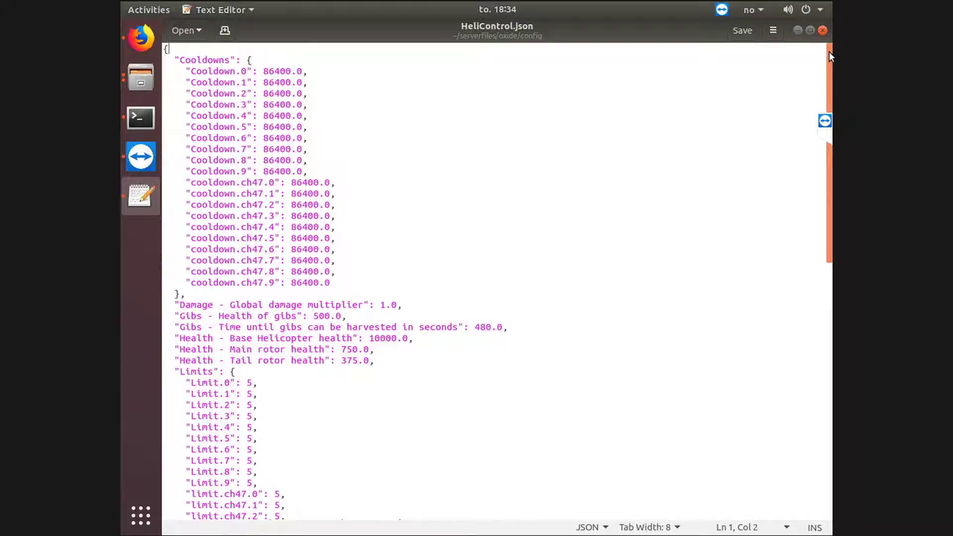
left_click_drag(829, 52, 814, 26)
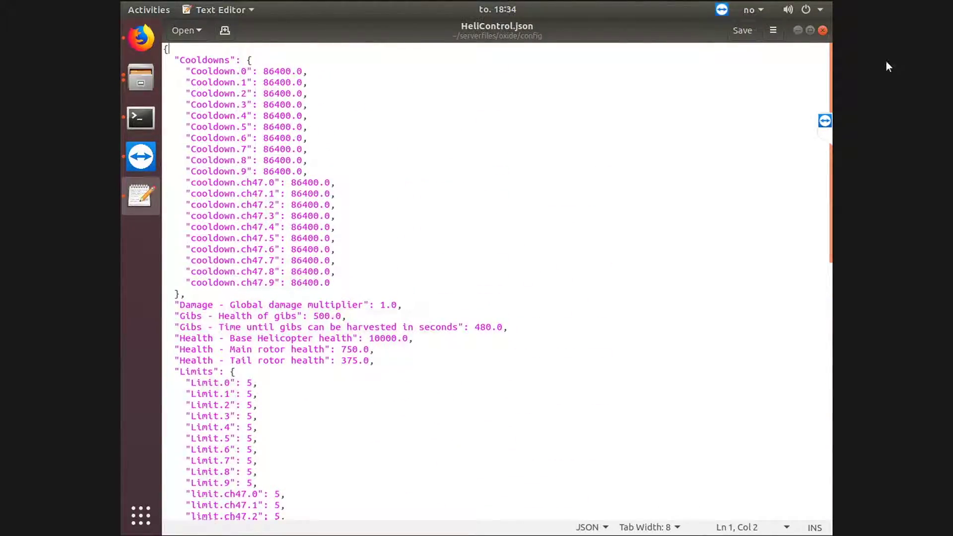
left_click_drag(829, 59, 856, 430)
left_click(423, 247)
left_click_drag(829, 69, 789, 266)
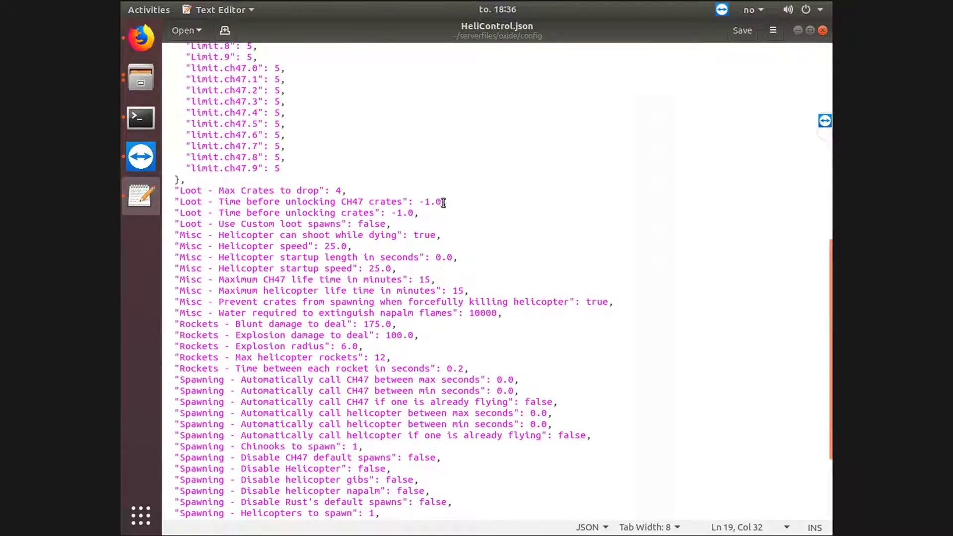
left_click_drag(442, 201, 420, 202)
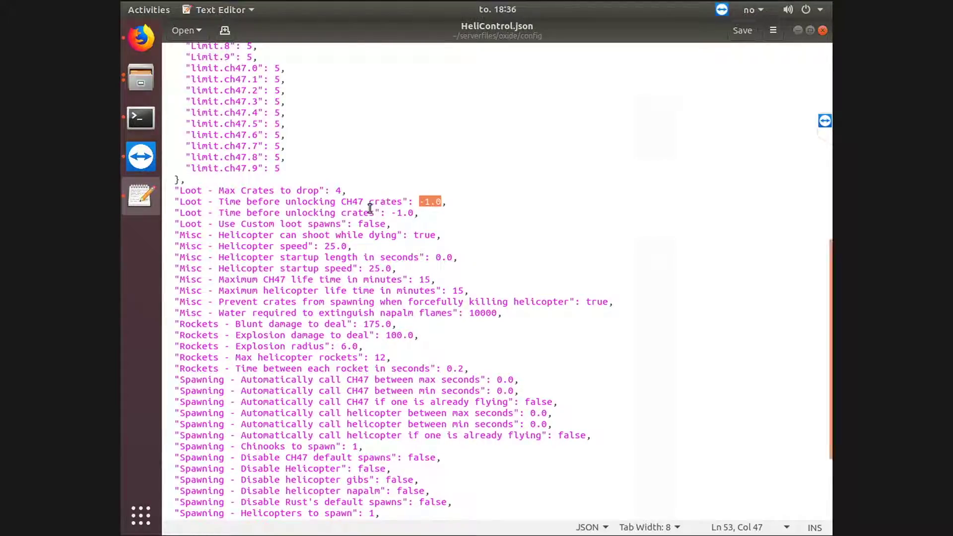
Step: Review the crate unlocking settings, keeping the CH47 crates unlock time at -1.0
left_click(342, 213)
left_click_drag(370, 223, 305, 214)
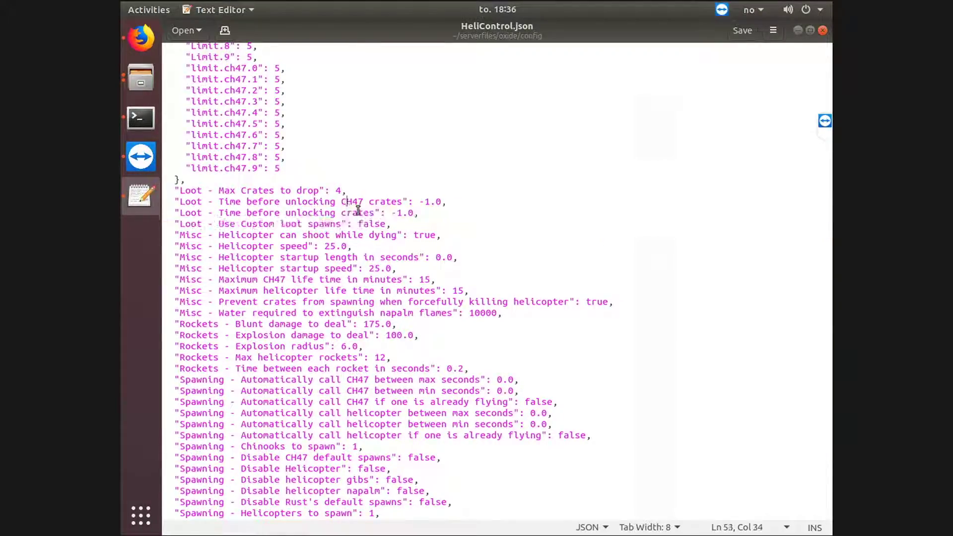
left_click_drag(370, 212, 275, 212)
left_click(318, 200)
left_click(292, 203)
left_click(355, 213)
double_click(355, 213)
left_click_drag(416, 213, 393, 214)
key("ctrl+c")
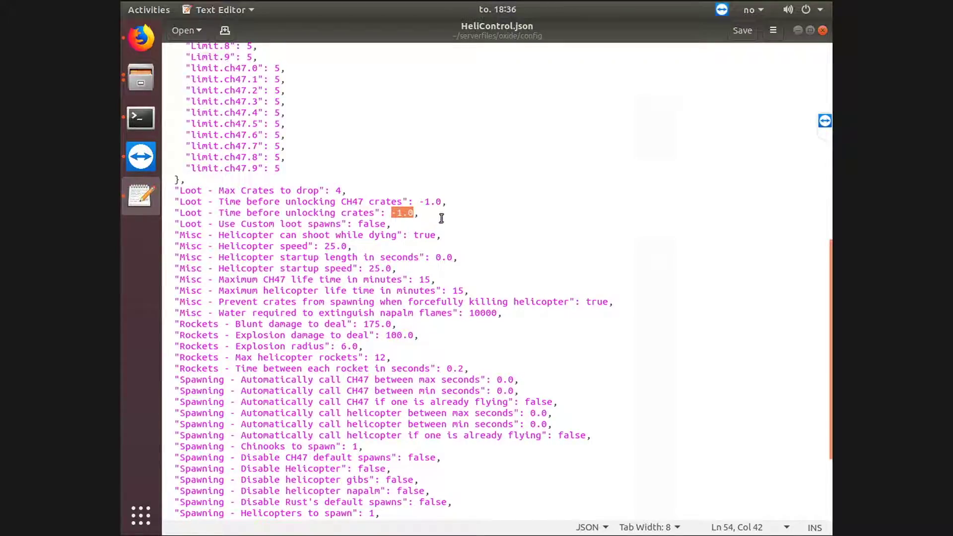
left_click(442, 201)
left_click_drag(442, 201, 422, 201)
key("ctrl+v")
key("Down")
left_click(432, 201)
Step: Look over the Cooldowns section and the Global damage multiplier value of 1.0
scroll(277, 58, "up", 10)
left_click(277, 57)
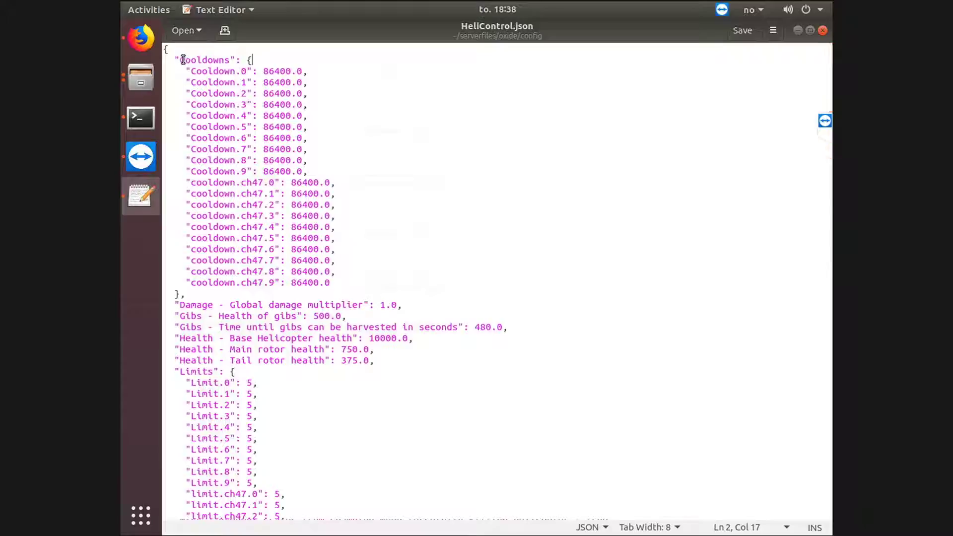
double_click(182, 60)
left_click(273, 59)
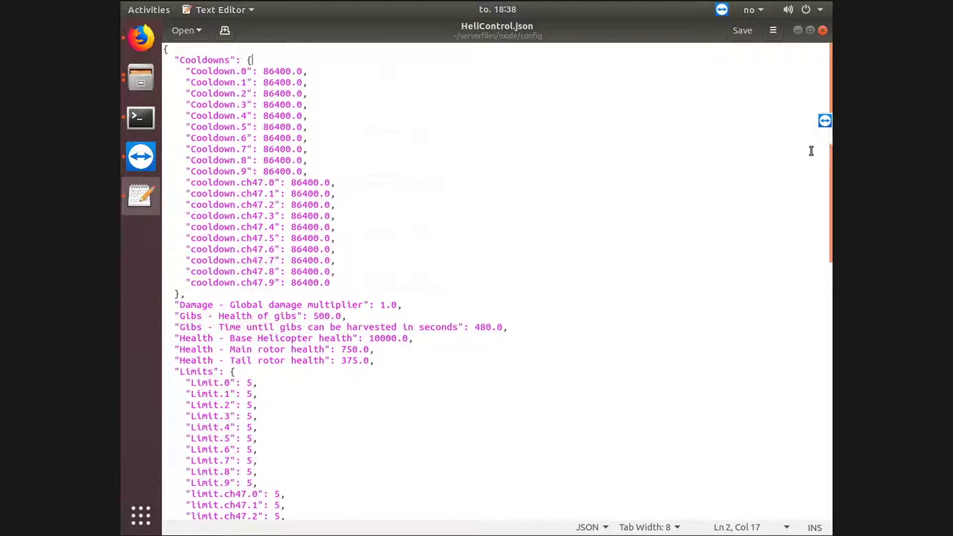
scroll(821, 207, "down", 5)
left_click(197, 63)
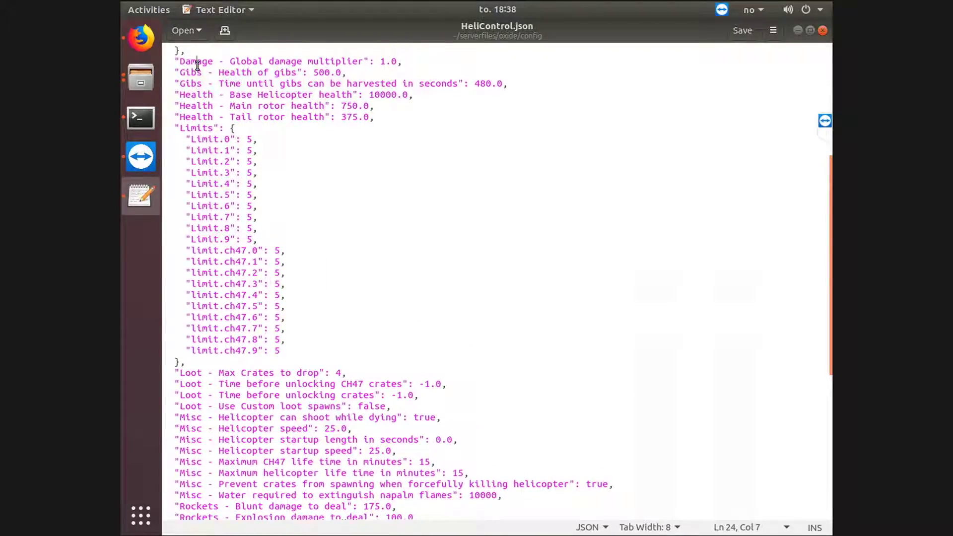
left_click(231, 62)
left_click(342, 61)
left_click(386, 62)
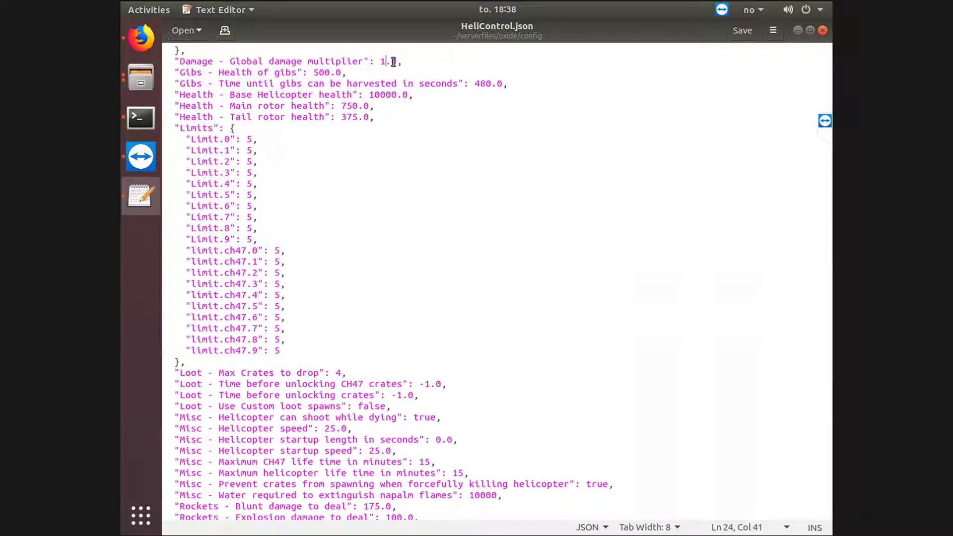
key("Left")
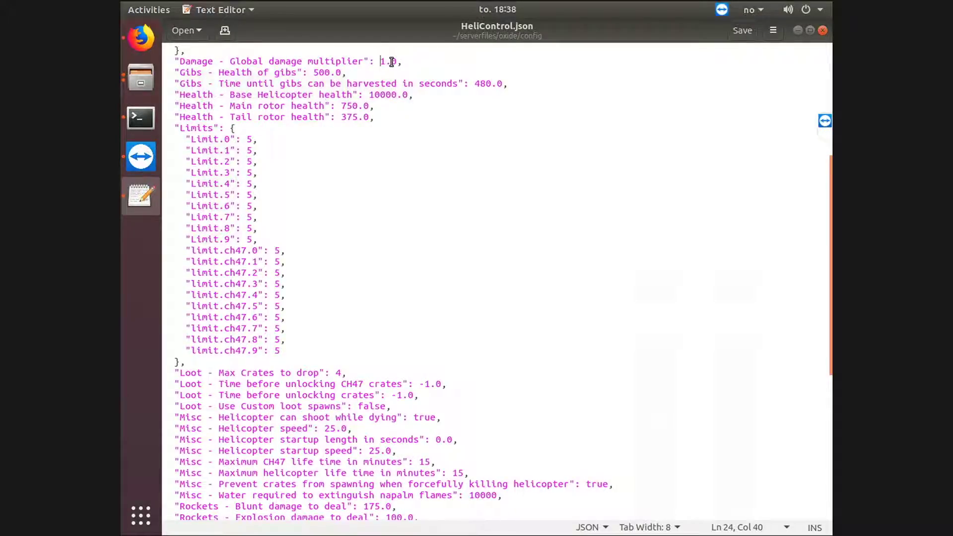
left_click_drag(399, 61, 164, 49)
left_click(381, 65)
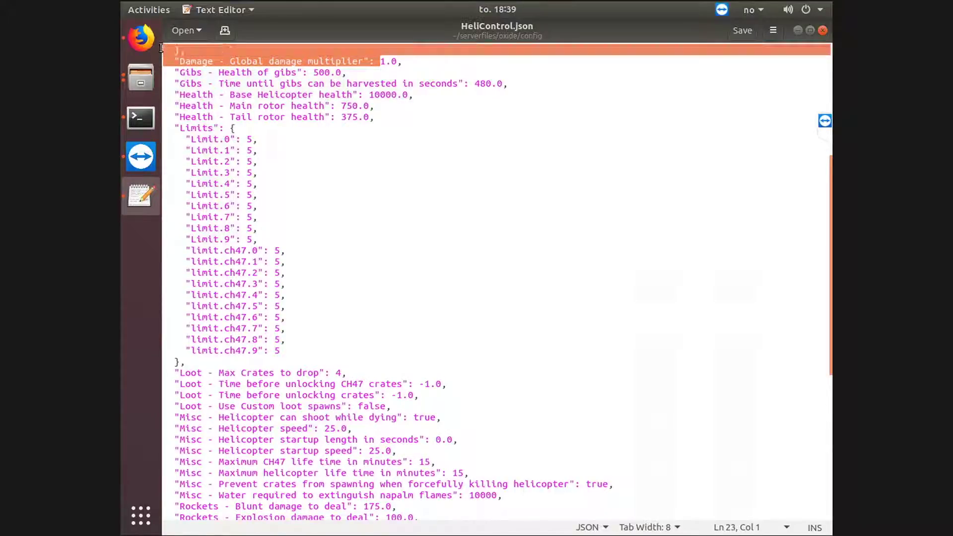
left_click(424, 69)
Step: Inspect the gibs health setting and its 500.0 value
left_click_drag(343, 73, 316, 75)
left_click(364, 74)
left_click_drag(314, 73, 171, 74)
left_click(298, 78)
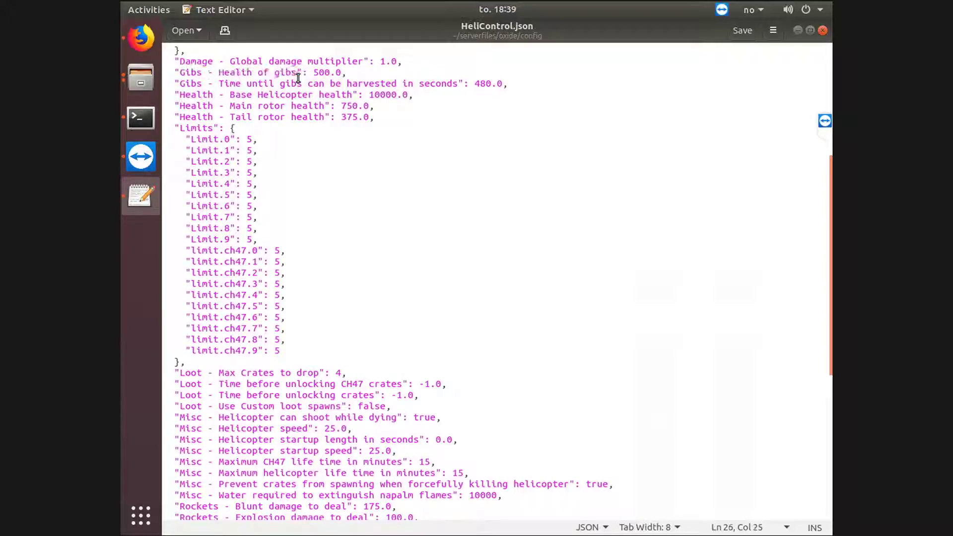
left_click(314, 73)
key("Right")
key("Right")
key("Right")
key("Right")
left_click(360, 75)
left_click(241, 74)
Step: Replace the gibs harvest time of 480 with 300
left_click(182, 84)
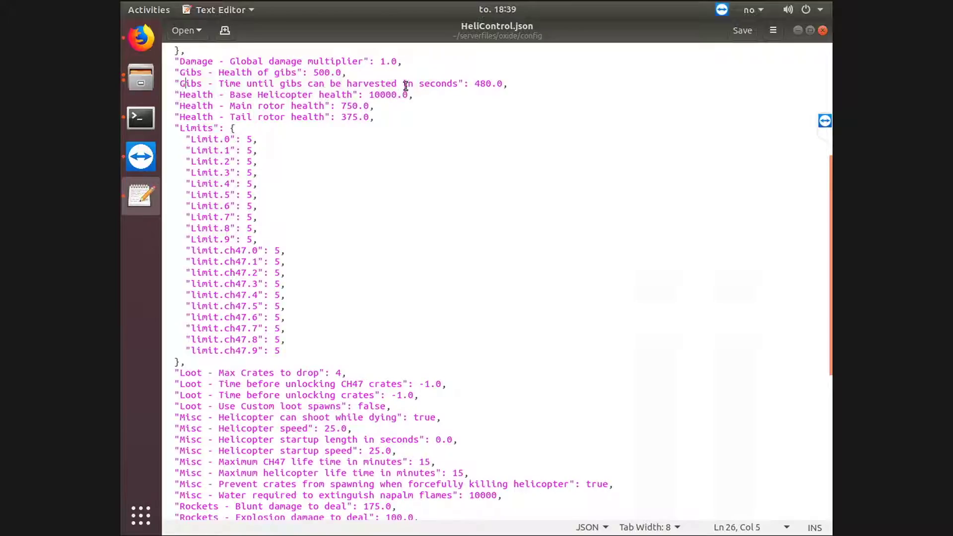
double_click(482, 84)
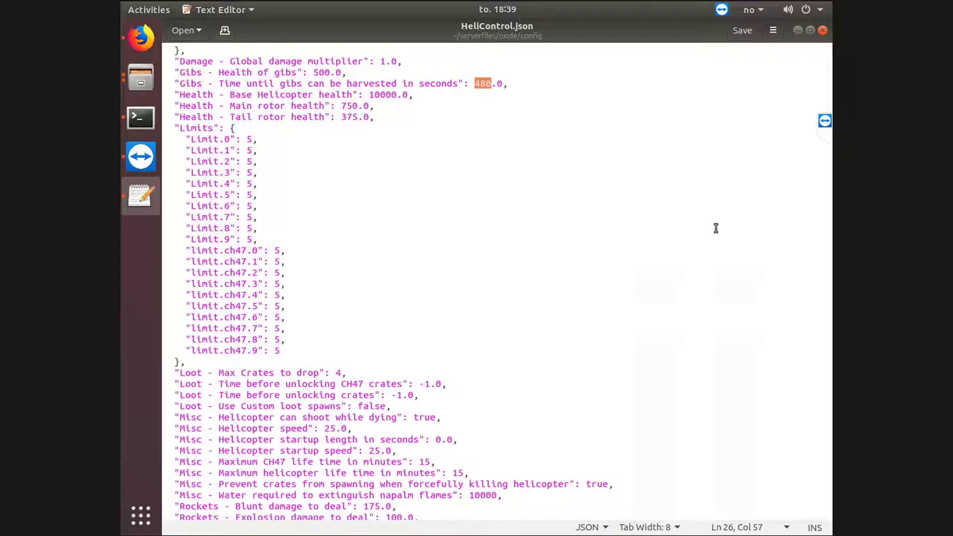
left_click(477, 98)
left_click_drag(491, 83, 475, 84)
type("300")
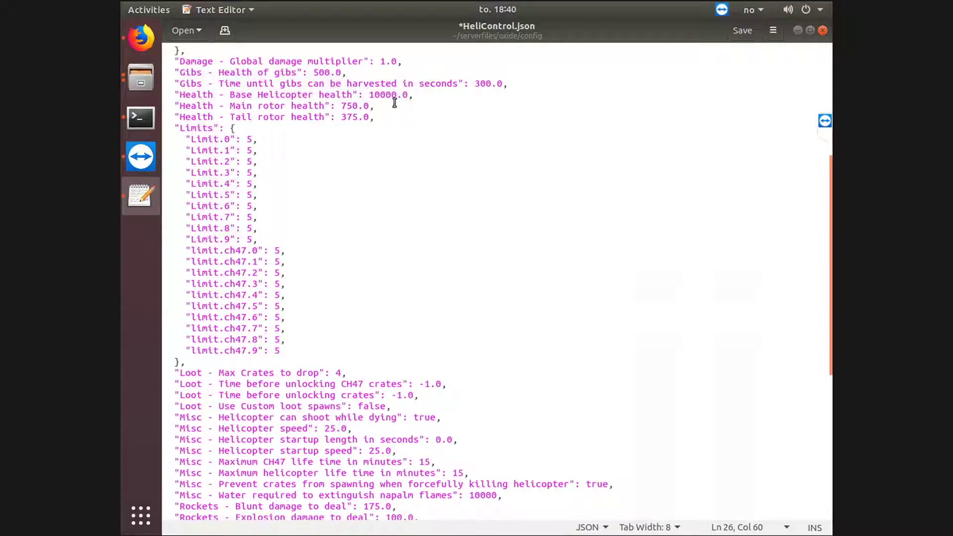
Step: Review the base helicopter health 10000.0 and the main and tail rotor health (375) values
left_click(380, 94)
left_click(375, 94)
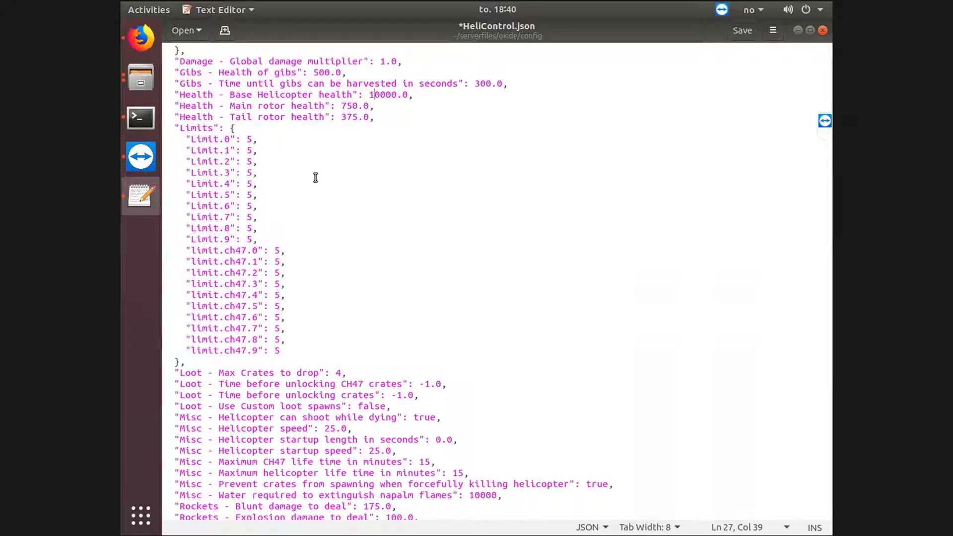
left_click(237, 106)
left_click(275, 104)
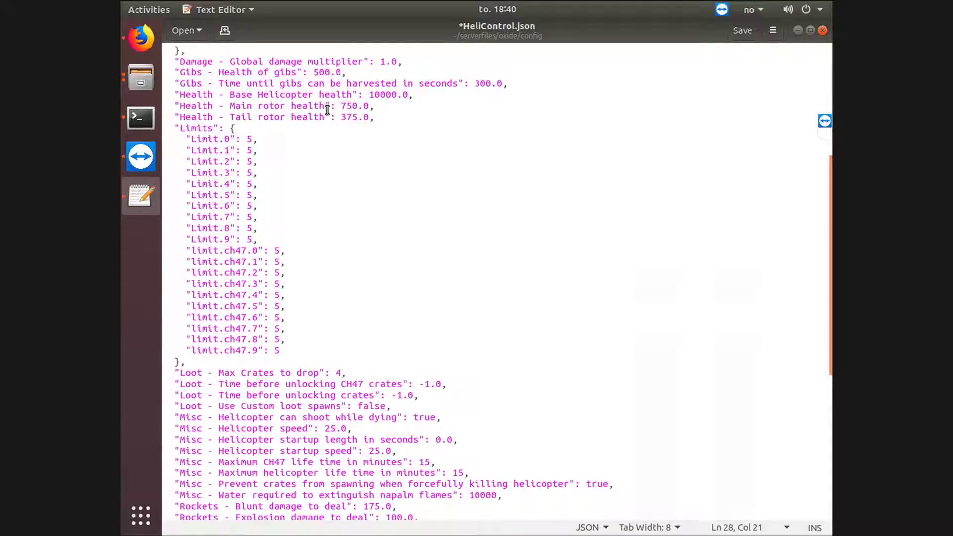
left_click(243, 117)
left_click(270, 117)
left_click(342, 119)
left_click(358, 118)
left_click(198, 128)
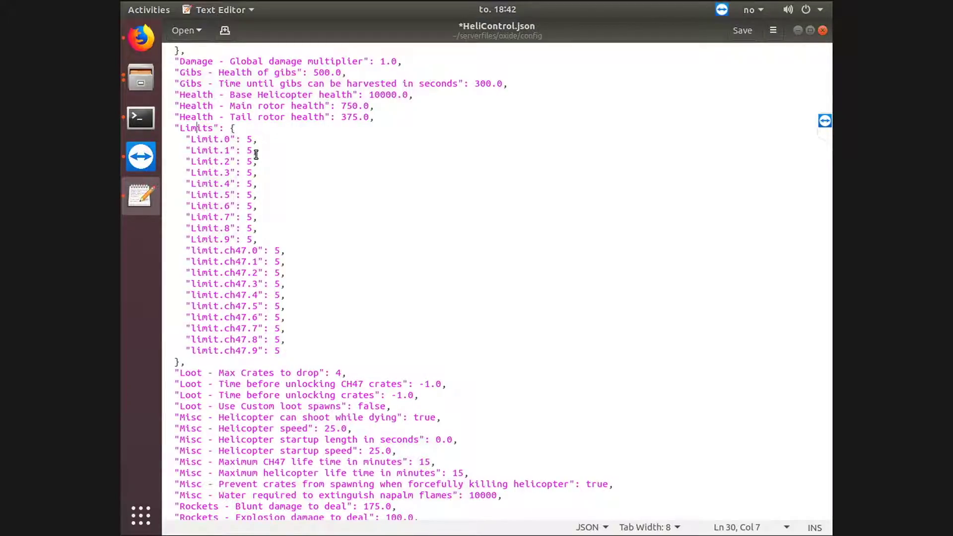
Step: Change Limit.0 to 2 as a demonstration, restore it to 5, and save the file
left_click_drag(254, 139, 246, 139)
type("2")
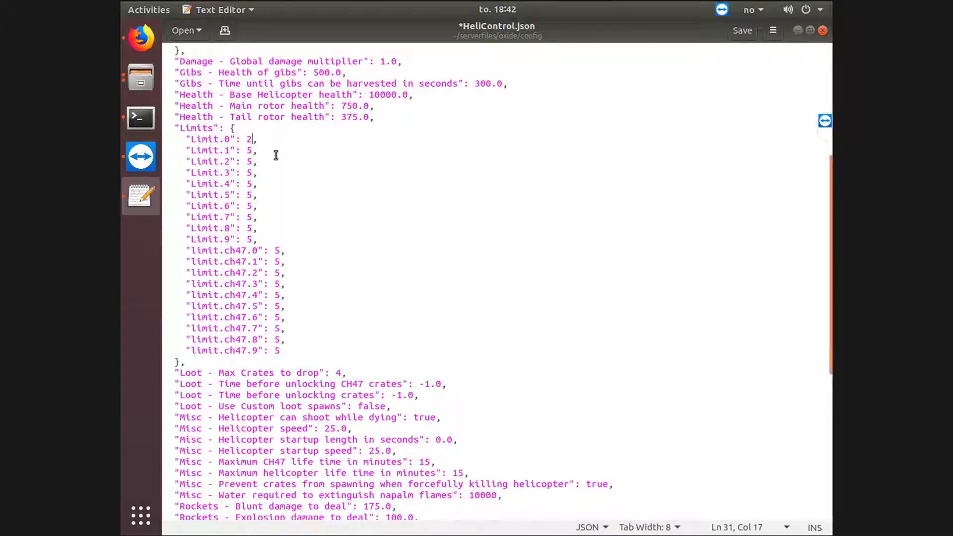
left_click(276, 160)
left_click_drag(195, 139, 252, 139)
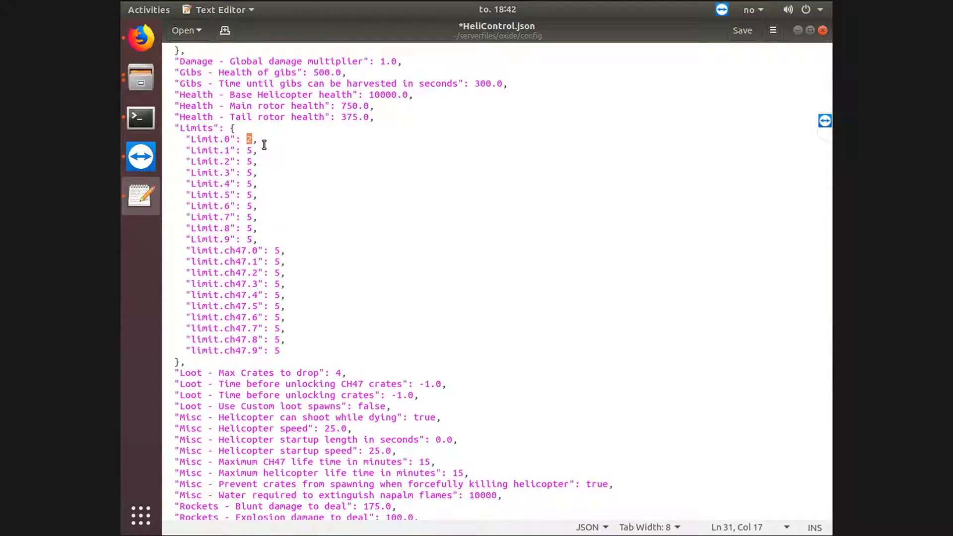
type("5")
left_click(743, 31)
Step: Highlight 'ch47' in the limit.ch47.0 key
left_click(204, 252)
left_click_drag(203, 252, 257, 252)
left_click(258, 252)
double_click(241, 252)
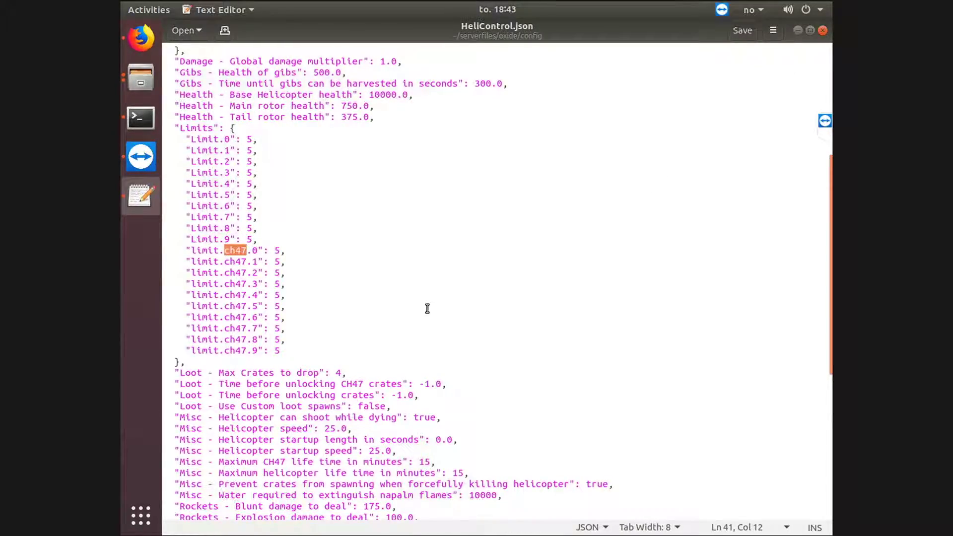
left_click(313, 282)
scroll(230, 63, "up", 5)
left_click(229, 63)
left_click(235, 71)
left_click_drag(249, 72, 190, 71)
left_click_drag(292, 71, 263, 71)
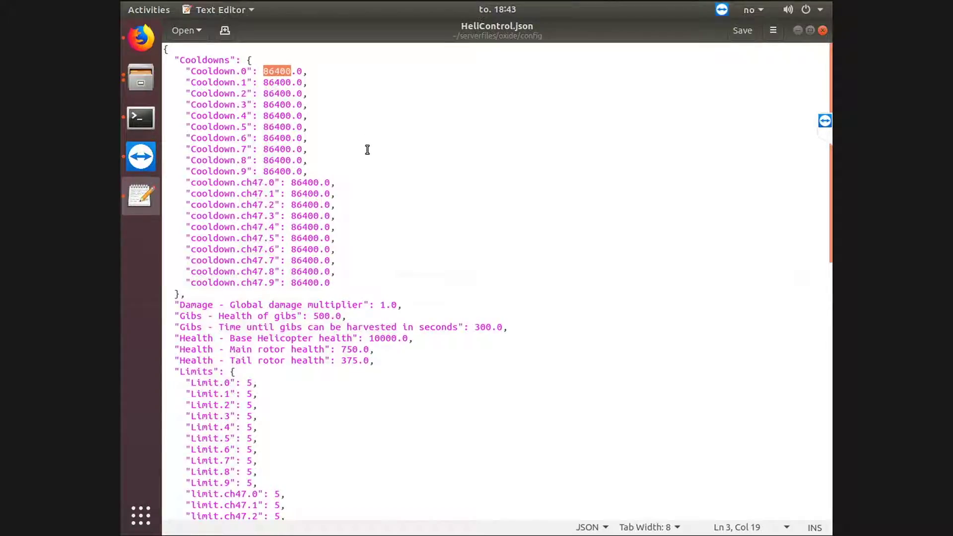
type("300")
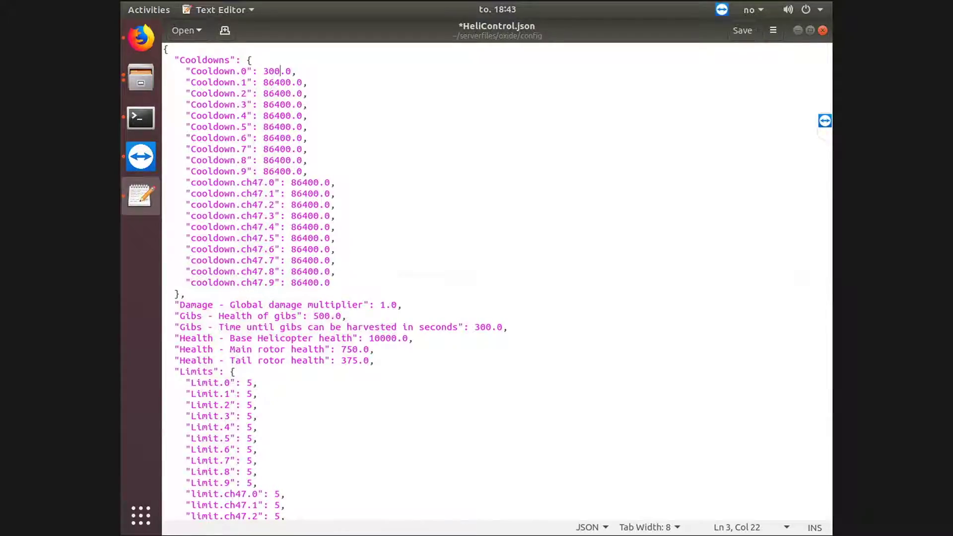
key("ctrl+z")
left_click(330, 70)
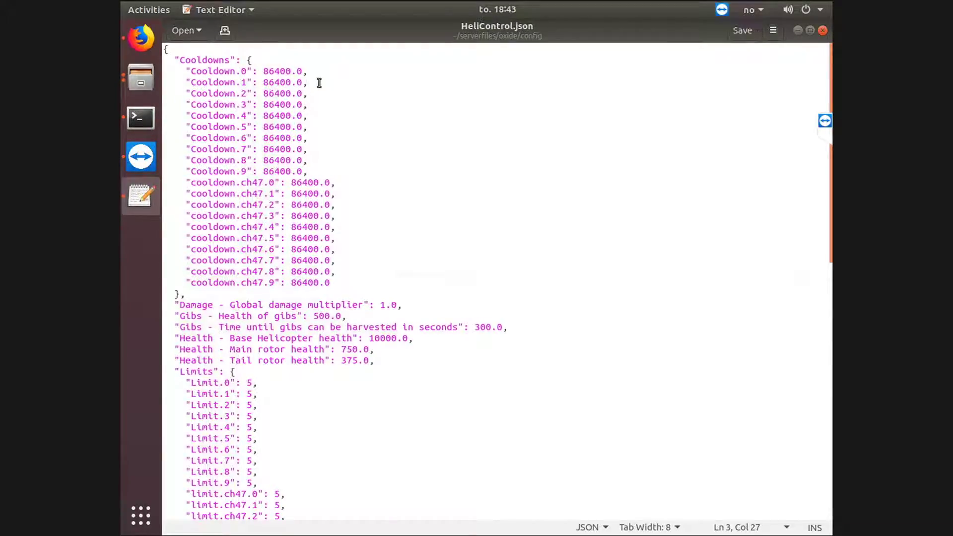
key("Down")
key("Down")
key("Up")
key("Up")
left_click(285, 62)
left_click(308, 106)
left_click(330, 205)
left_click(351, 279)
left_click(353, 263)
left_click(225, 81)
left_click(224, 93)
left_click(229, 104)
left_click(229, 115)
left_click(224, 149)
left_click(229, 160)
left_click(223, 171)
left_click(224, 205)
left_click(221, 215)
left_click(219, 283)
left_click(226, 238)
left_click(229, 193)
left_click(214, 82)
left_click(276, 72)
double_click(276, 72)
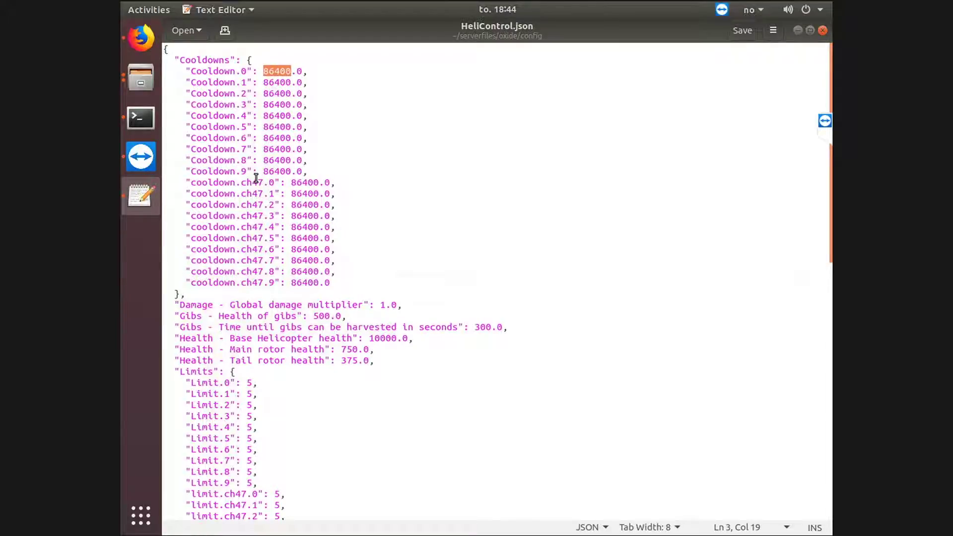
left_click_drag(246, 71, 193, 71)
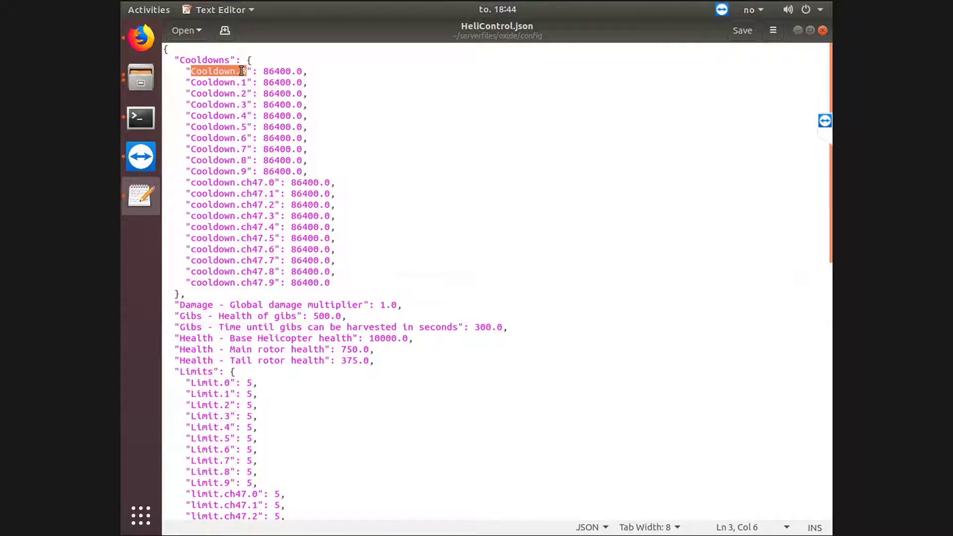
double_click(275, 71)
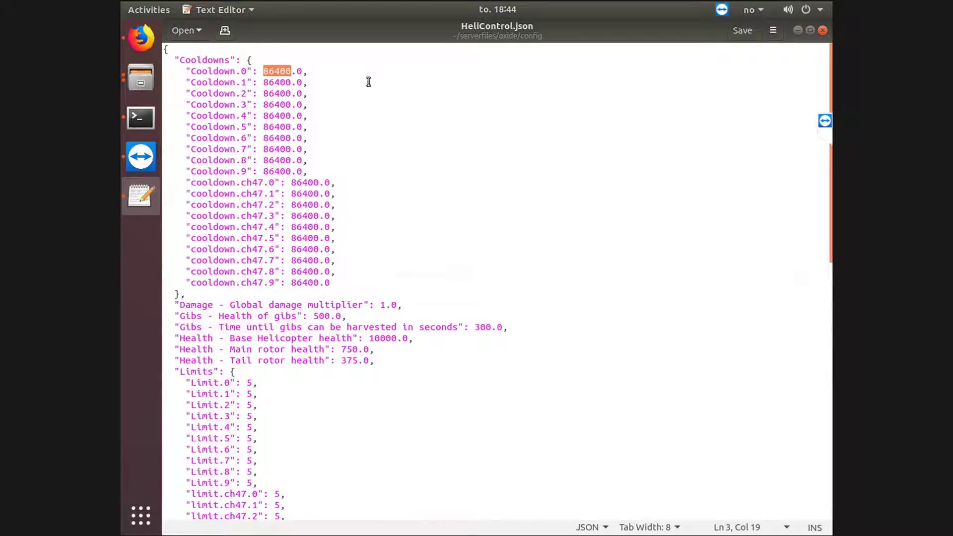
left_click(274, 71)
double_click(276, 71)
left_click_drag(306, 74, 129, 67)
left_click(308, 115)
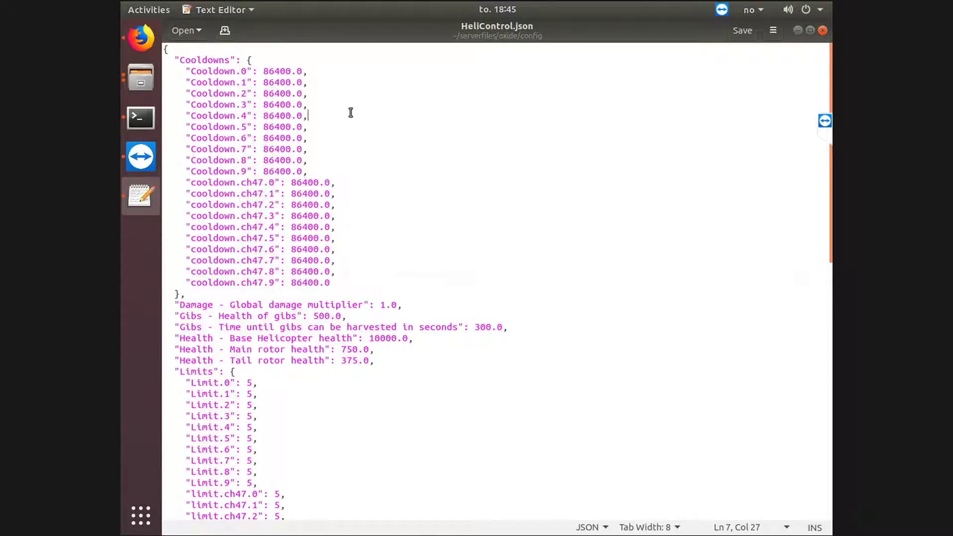
left_click(363, 227)
left_click(355, 196)
left_click(365, 268)
left_click(312, 131)
left_click(328, 158)
left_click(322, 128)
left_click(323, 105)
left_click(320, 72)
scroll(365, 296, "down", 8)
left_click(260, 124)
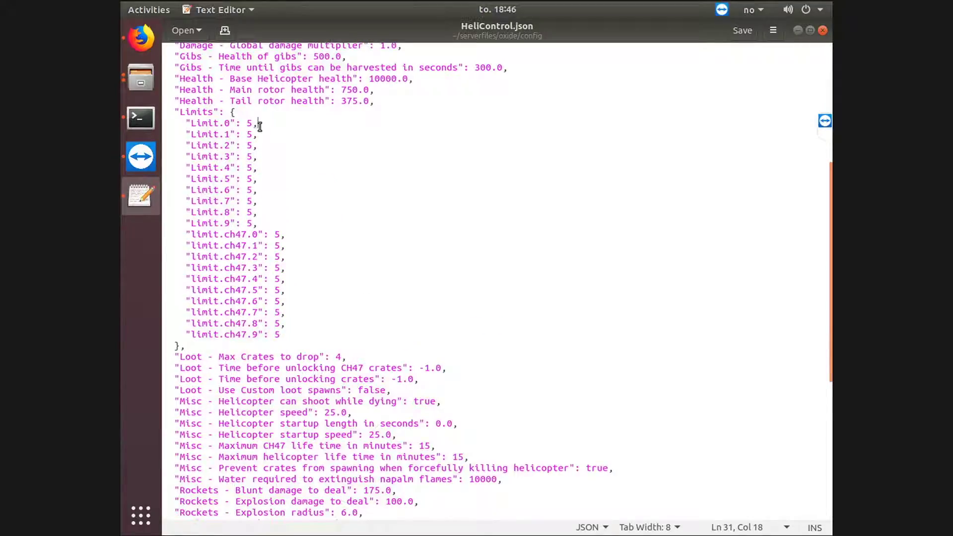
left_click(275, 148)
left_click(307, 214)
left_click(336, 265)
left_click(344, 301)
left_click(332, 334)
left_click(332, 270)
left_click(277, 204)
left_click(278, 145)
left_click(280, 122)
left_click(312, 208)
left_click(296, 158)
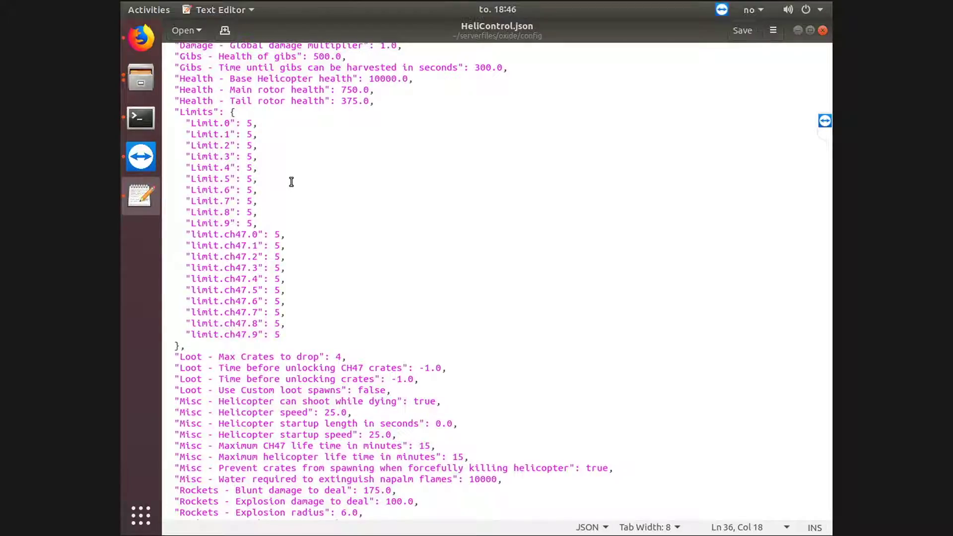
scroll(291, 181, "up", 5)
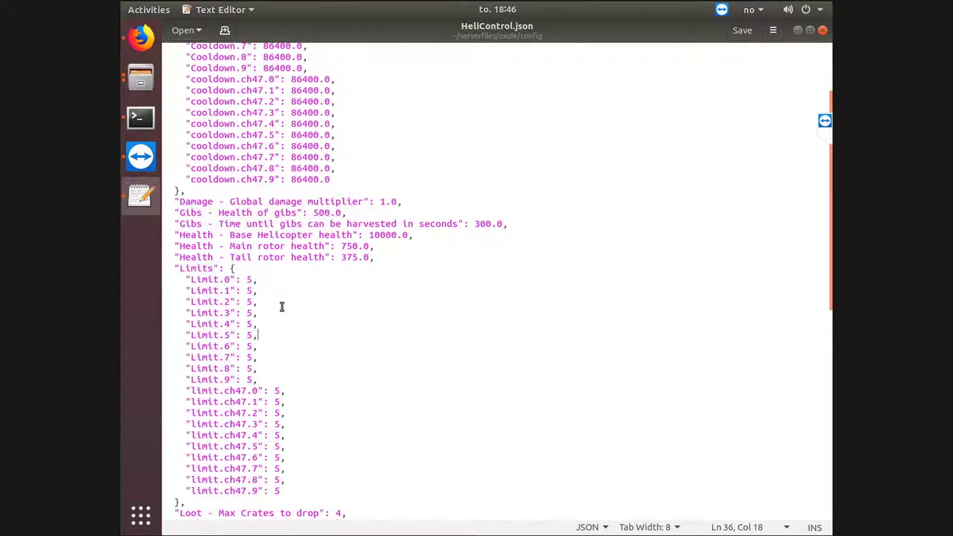
scroll(278, 278, "down", 5)
left_click(308, 235)
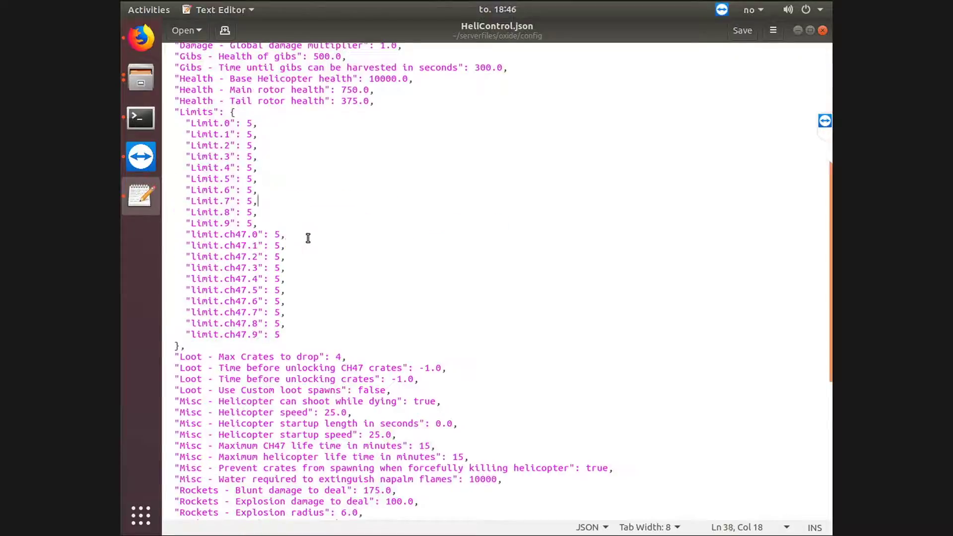
left_click(336, 300)
scroll(336, 301, "down", 6)
scroll(358, 283, "down", 3)
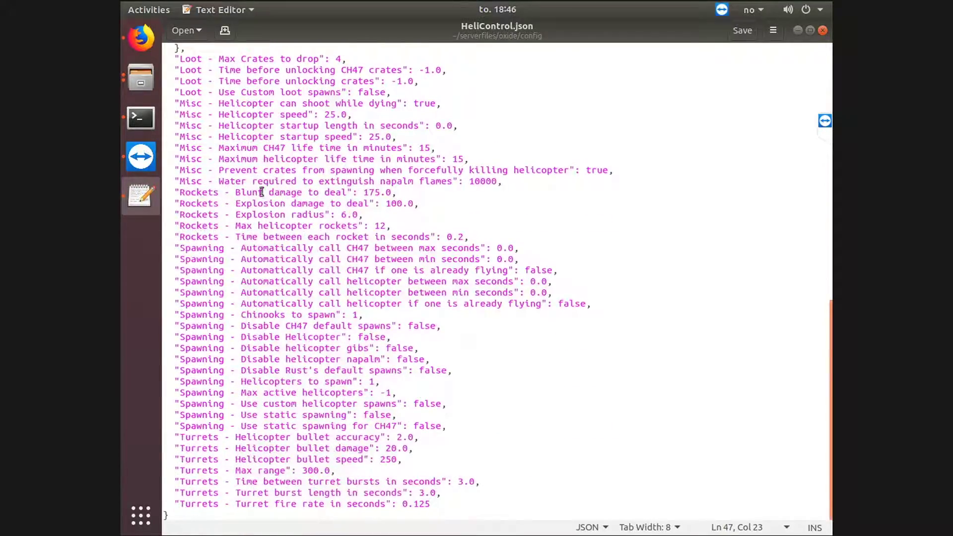
left_click(341, 59)
double_click(338, 58)
left_click(340, 58)
scroll(428, 79, "up", 3)
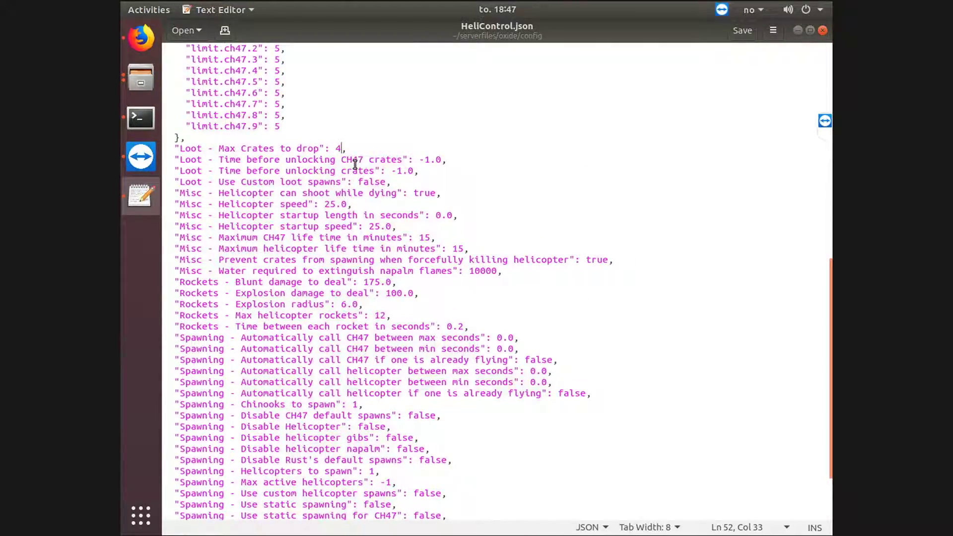
left_click(253, 183)
left_click(275, 182)
left_click(302, 182)
left_click(336, 182)
left_click(374, 182)
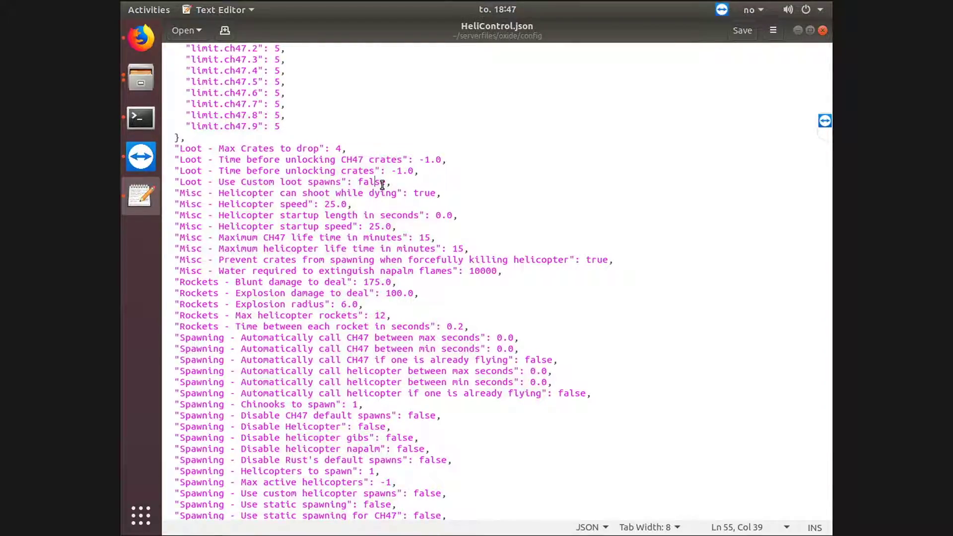
scroll(382, 185, "down", 3)
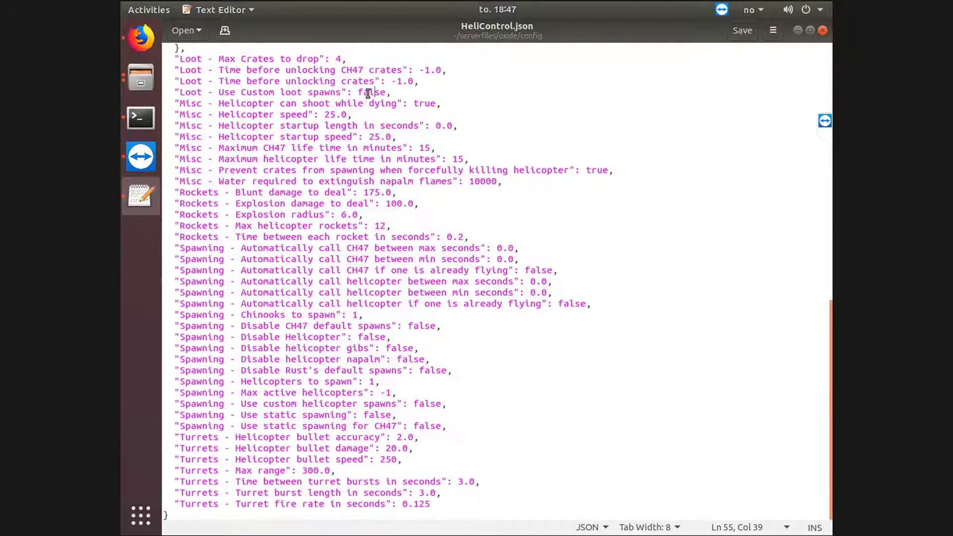
left_click(436, 103)
left_click(422, 104)
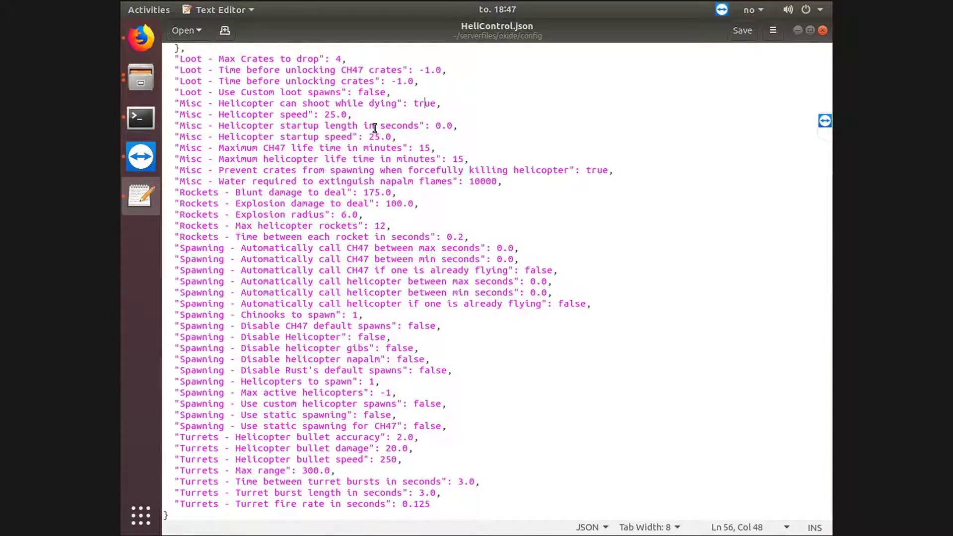
double_click(424, 103)
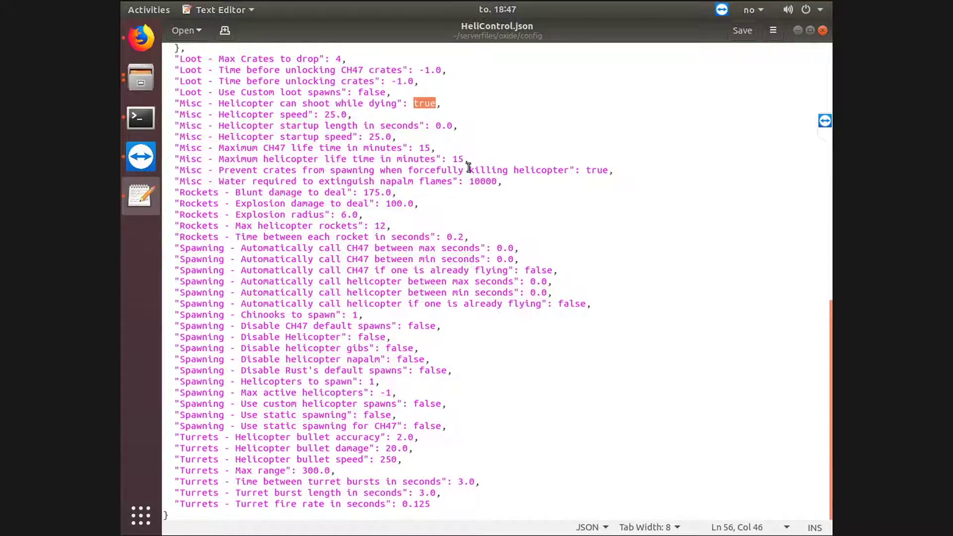
type("false")
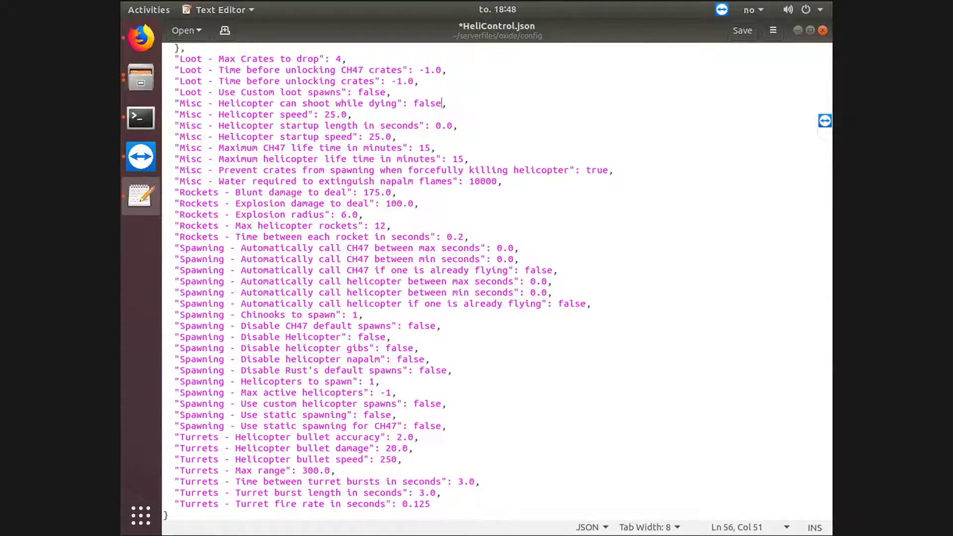
key("BackSpace")
key("BackSpace")
key("BackSpace")
key("BackSpace")
key("BackSpace")
type("true")
left_click(457, 126)
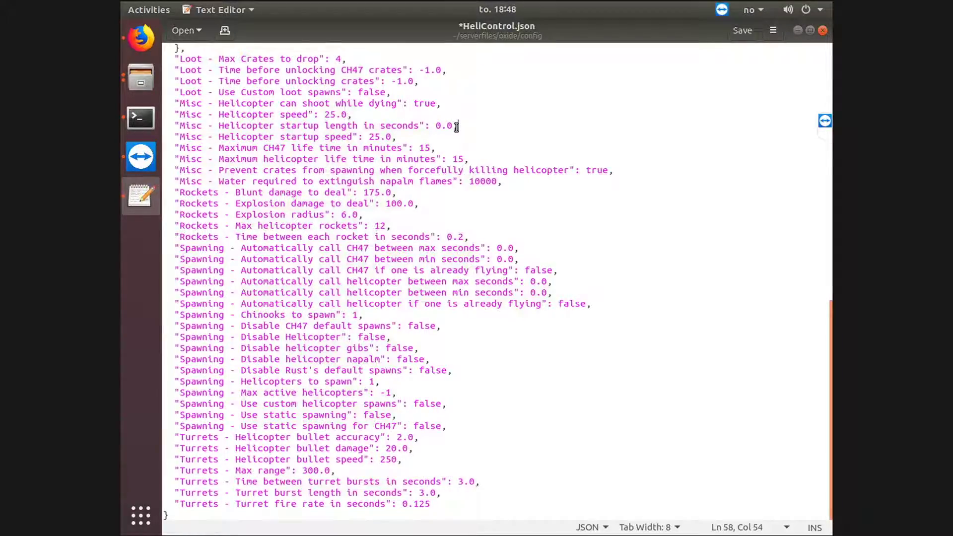
left_click(398, 136)
left_click(471, 159)
key("Down")
key("Down")
key("Down")
left_click(465, 144)
double_click(424, 147)
double_click(458, 158)
left_click(468, 158)
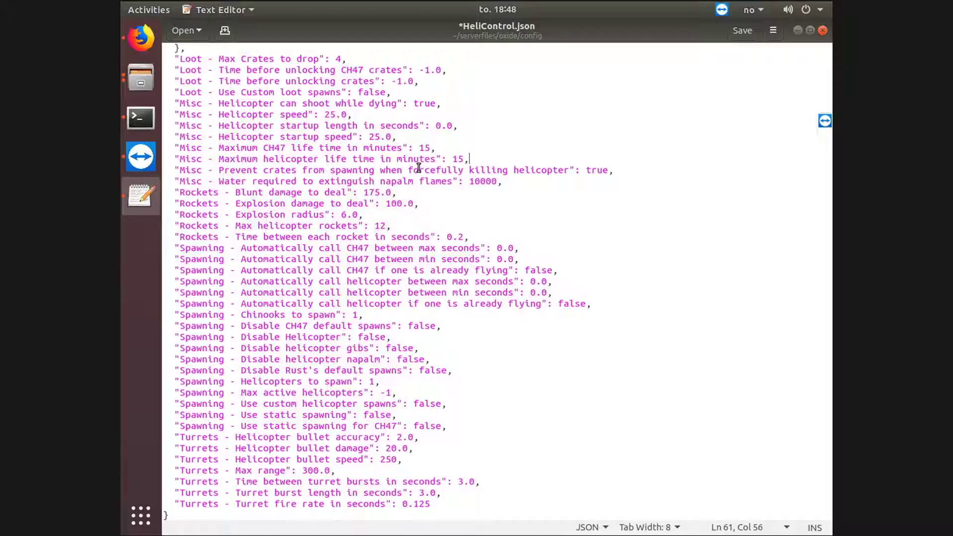
left_click(280, 170)
double_click(598, 170)
left_click(624, 171)
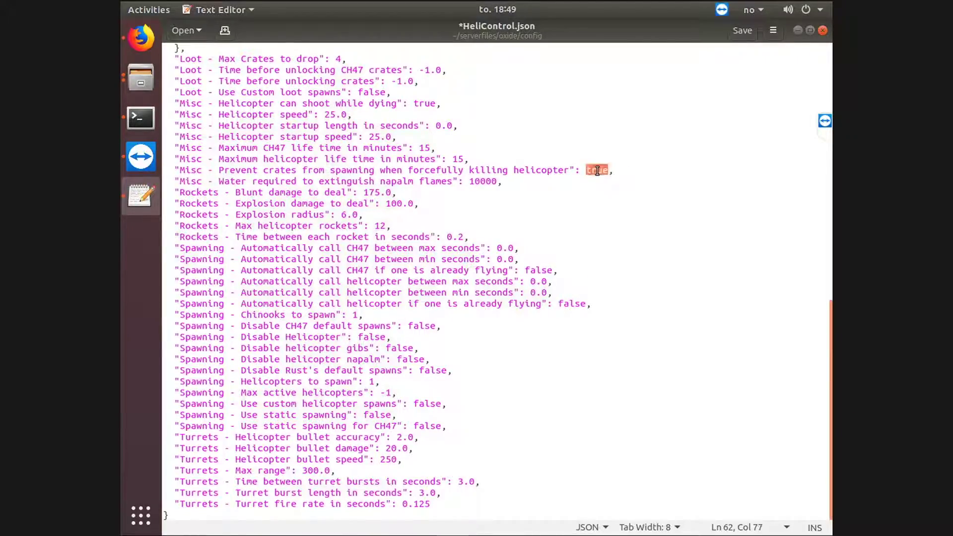
left_click(616, 171)
left_click_drag(609, 170, 585, 170)
left_click(583, 172)
left_click(611, 172)
left_click(586, 172)
left_click(604, 171)
type(",")
double_click(487, 182)
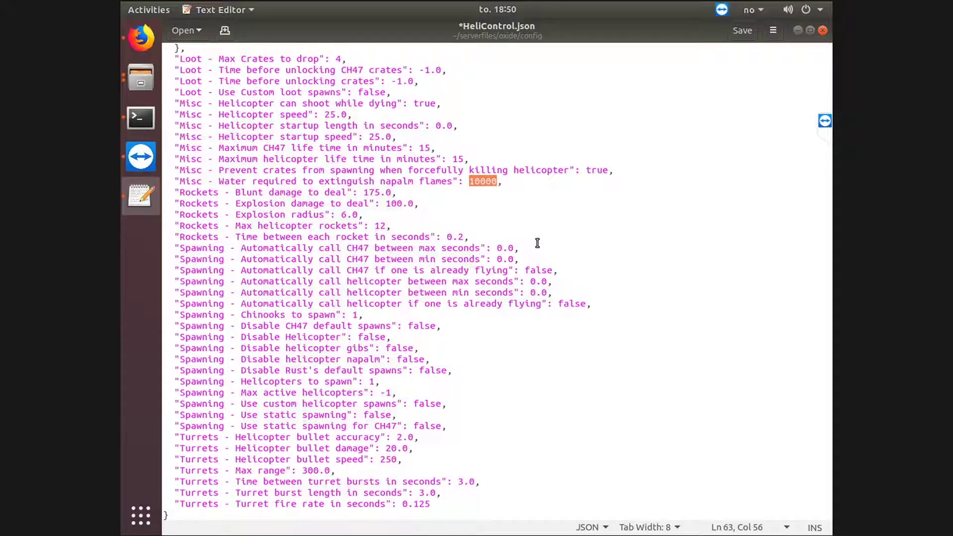
Step: Enter 5000 as the water needed to extinguish napalm flames, replacing 10000
type("5000")
left_click(524, 179)
left_click(279, 193)
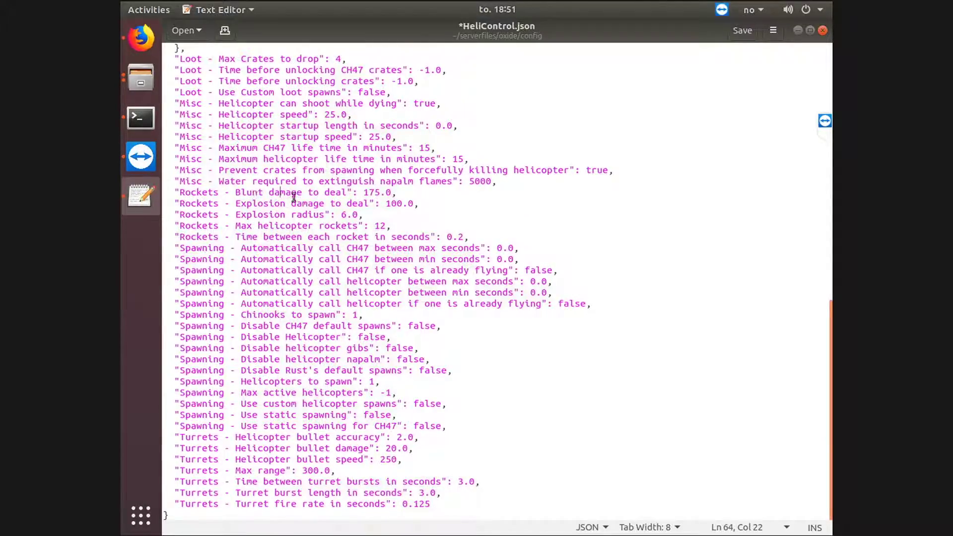
left_click(247, 226)
left_click(242, 192)
left_click_drag(235, 192, 400, 192)
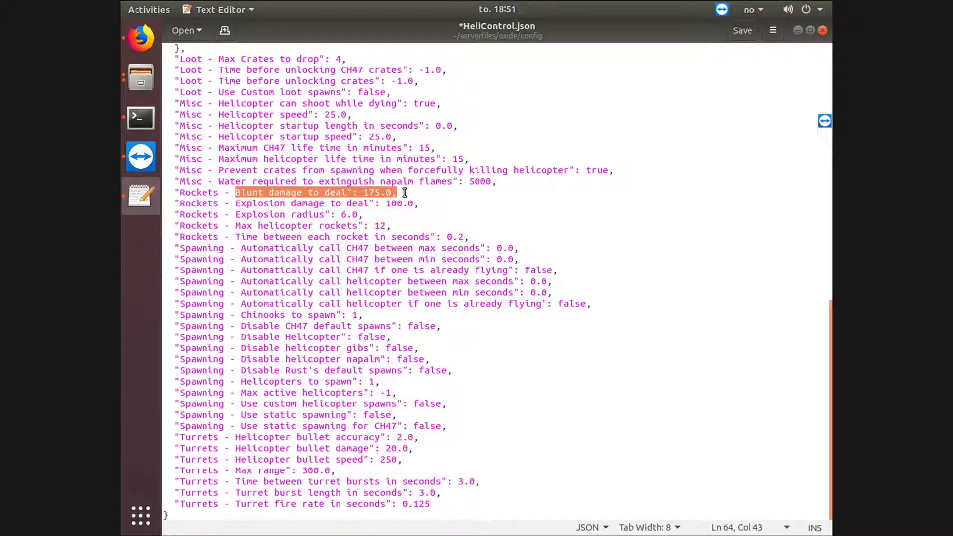
left_click(381, 192)
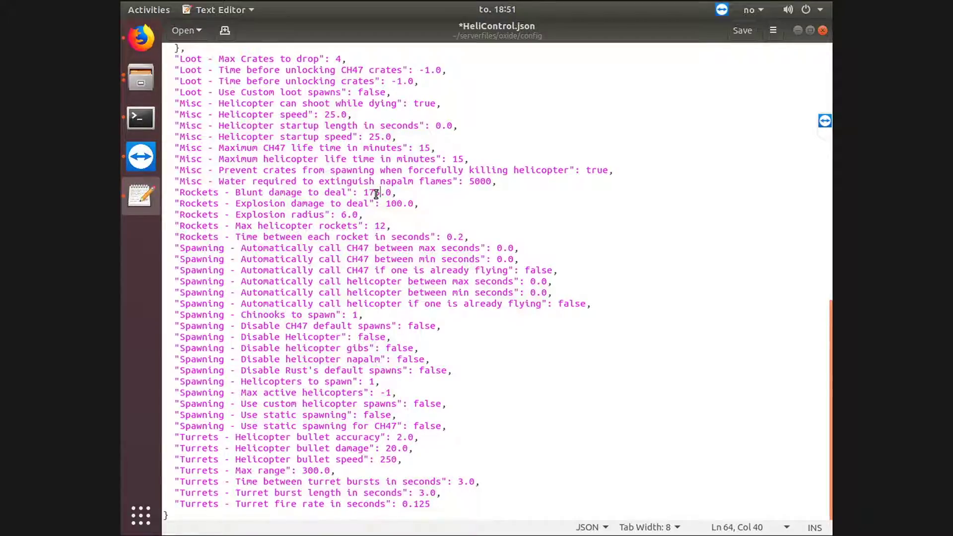
key("Left")
double_click(264, 204)
left_click(241, 203)
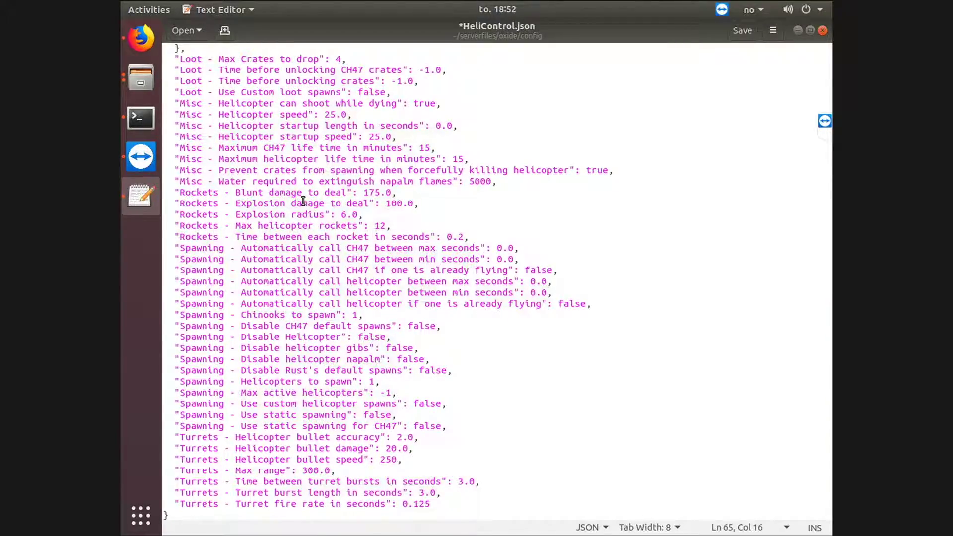
left_click_drag(236, 215, 343, 215)
left_click(344, 214)
double_click(380, 226)
left_click(455, 236)
left_click(463, 237)
left_click_drag(463, 237, 249, 238)
left_click(378, 226)
triple_click(378, 226)
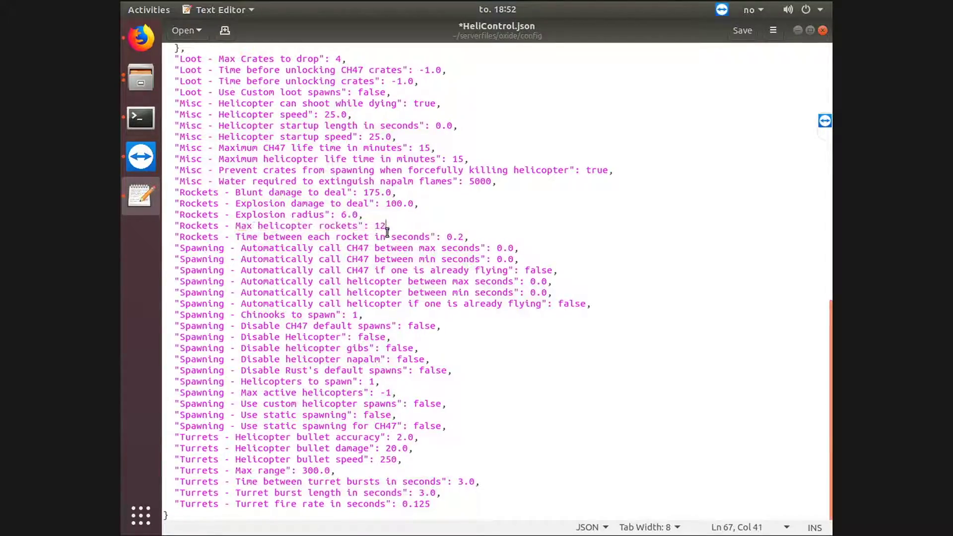
left_click(386, 226)
left_click(477, 235)
left_click_drag(464, 238, 174, 237)
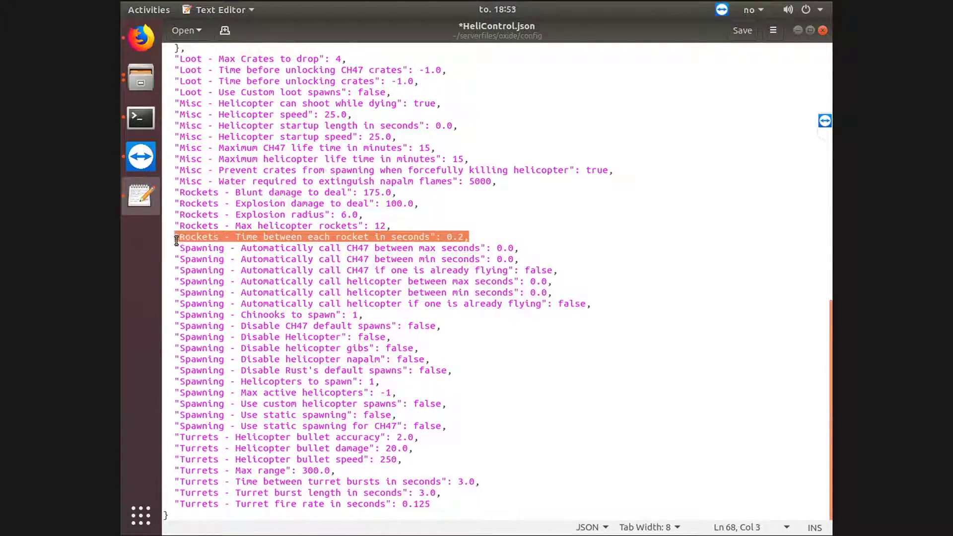
left_click(253, 248)
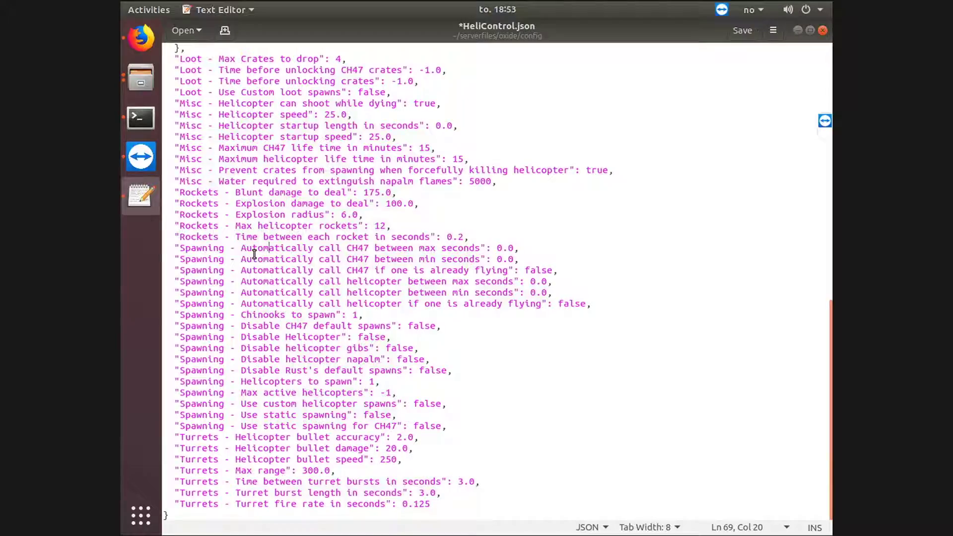
double_click(254, 254)
double_click(219, 249)
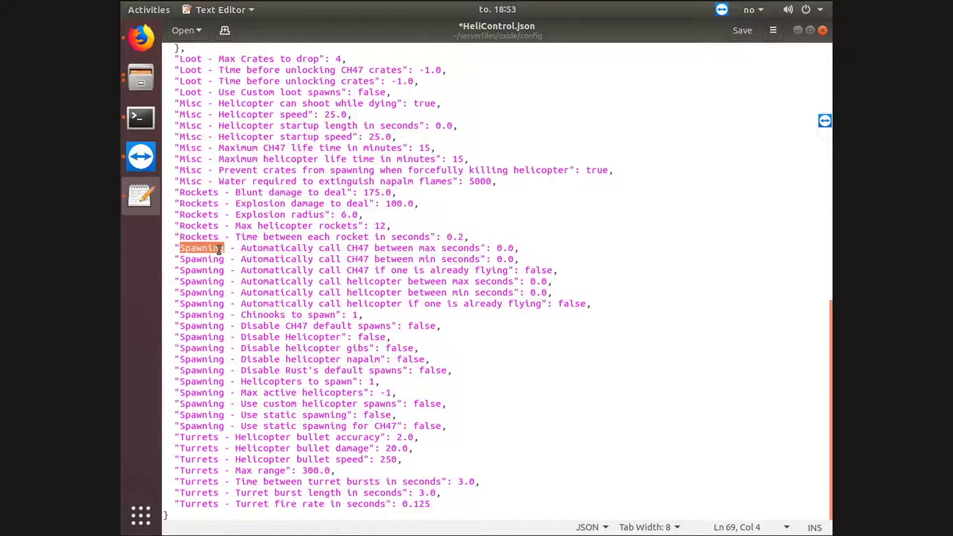
left_click(447, 259)
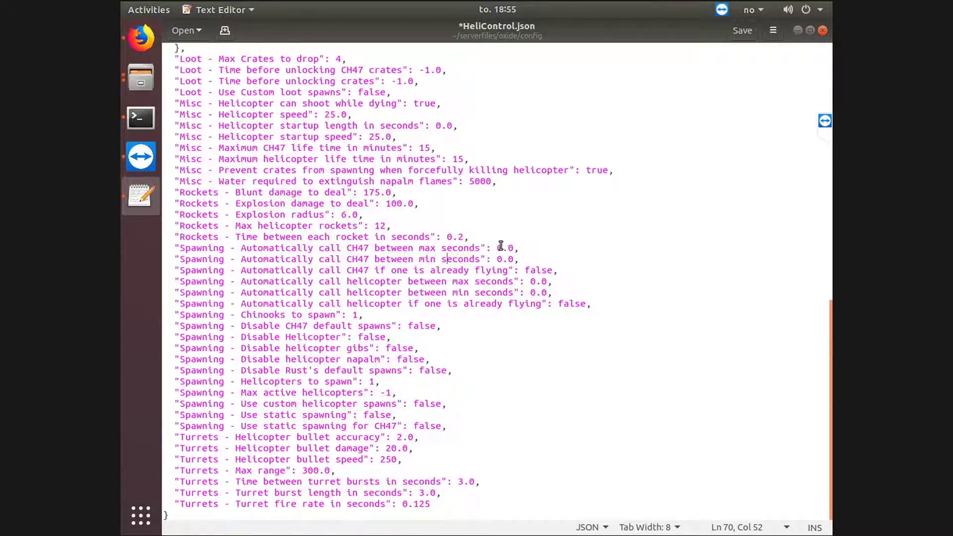
left_click(501, 247)
left_click(500, 258)
left_click(501, 247)
left_click(499, 258)
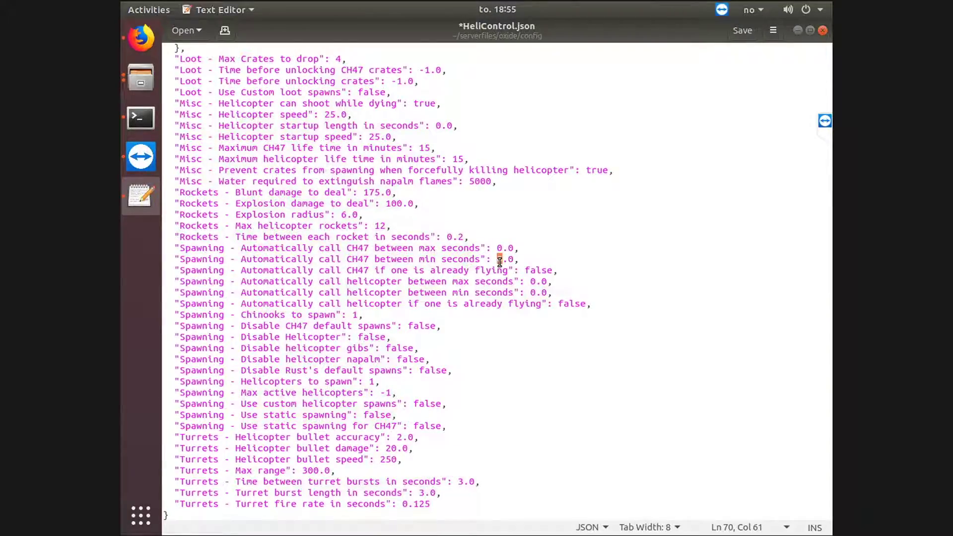
type("30")
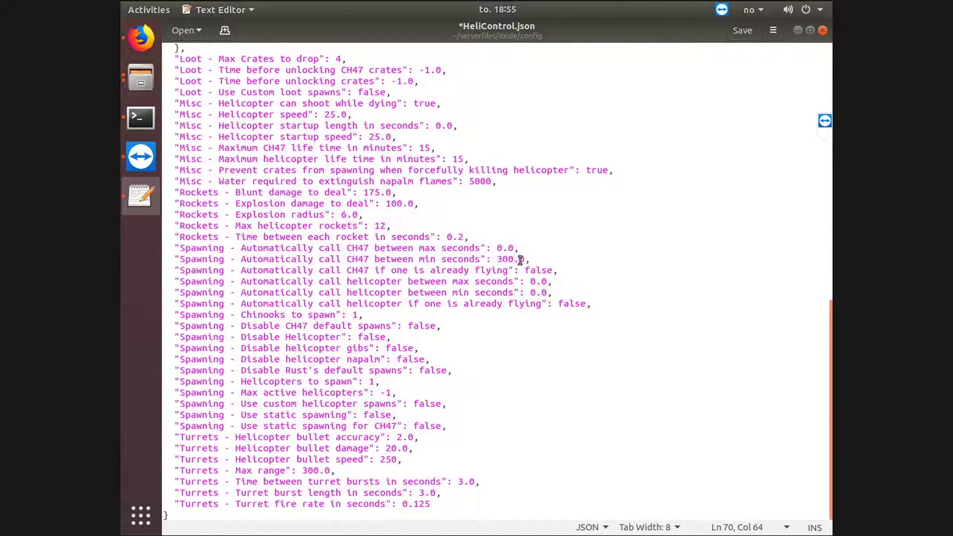
left_click(501, 247)
left_click(498, 247)
type("900")
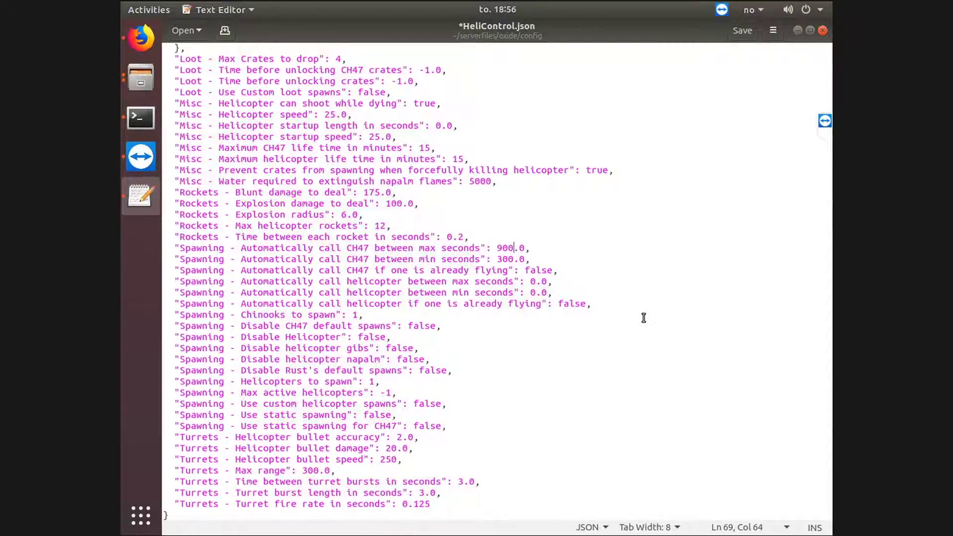
triple_click(542, 248)
double_click(504, 248)
type("0")
key("Down")
key("Left")
key("Up")
left_click_drag(236, 270, 559, 271)
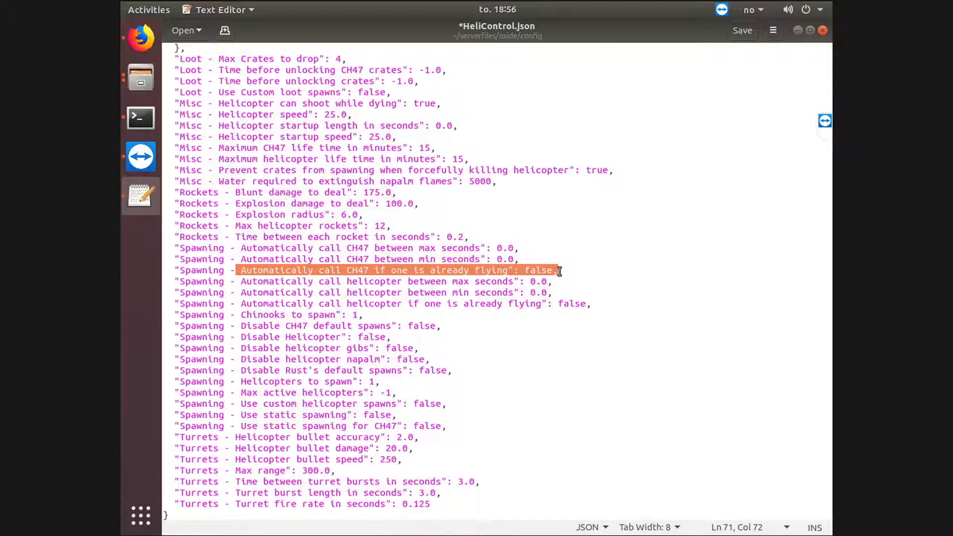
Step: Set the helicopter min seconds to 1200 and max seconds to 2400
left_click(338, 281)
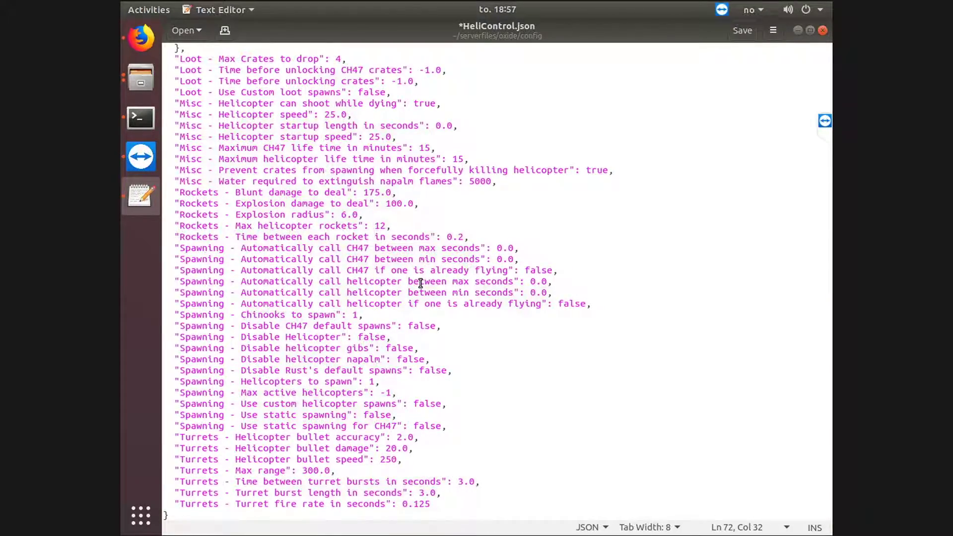
double_click(373, 281)
left_click(474, 281)
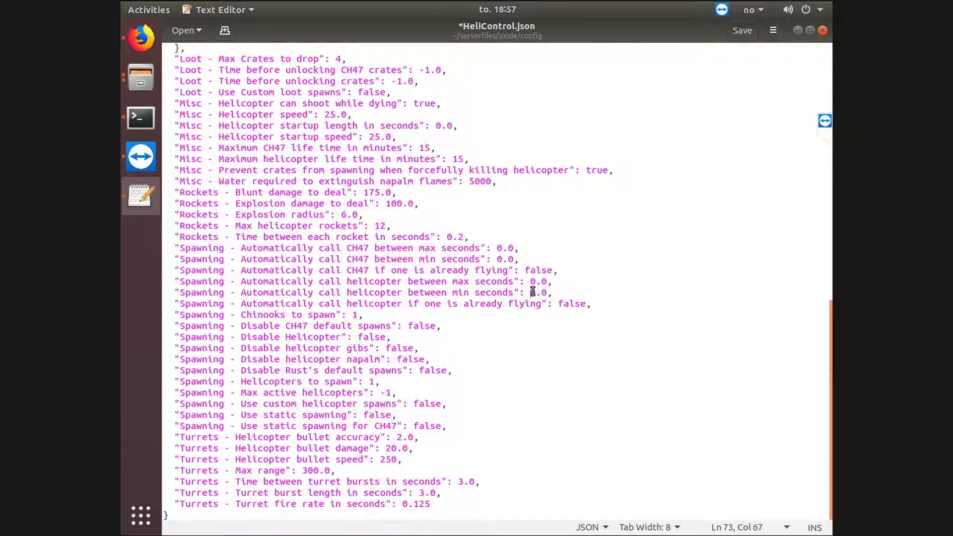
triple_click(532, 292)
left_click(533, 292)
key("shift+Right")
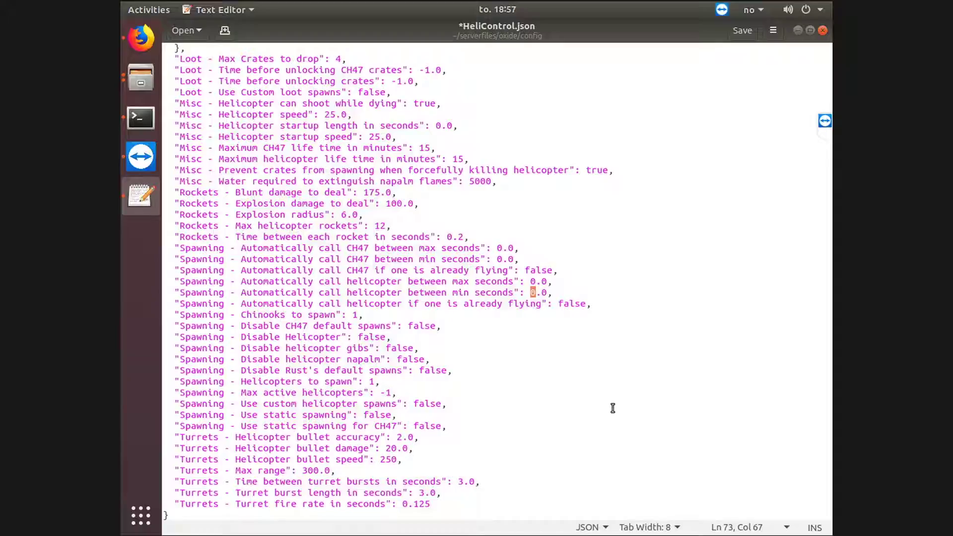
type("12000")
key("BackSpace")
left_click_drag(536, 282, 530, 281)
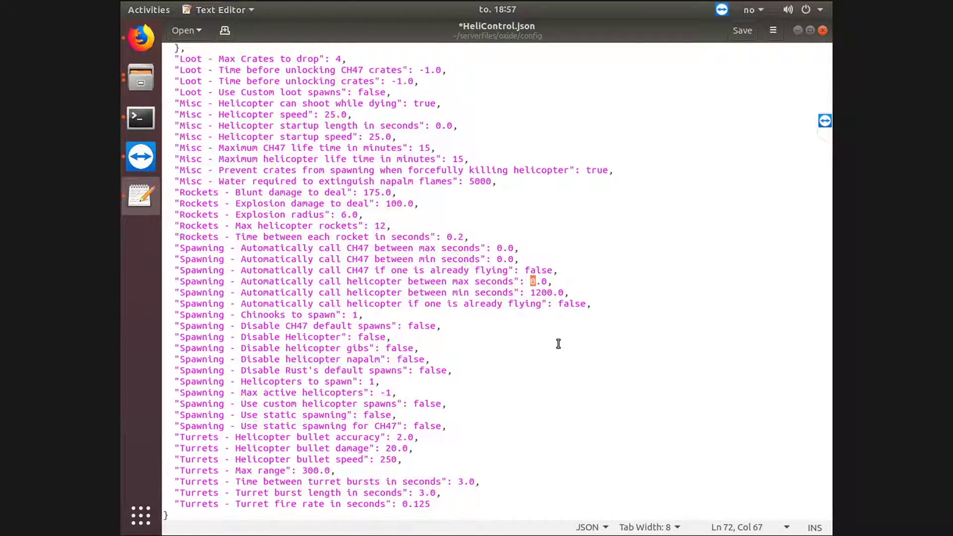
type("2400")
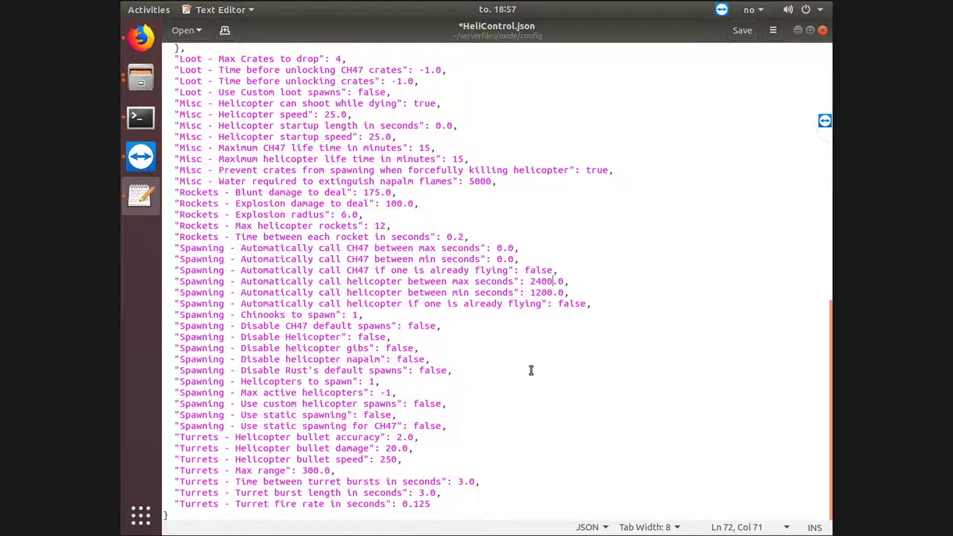
Step: Change the helicopter min seconds value from 1200 to 2100
left_click(541, 293)
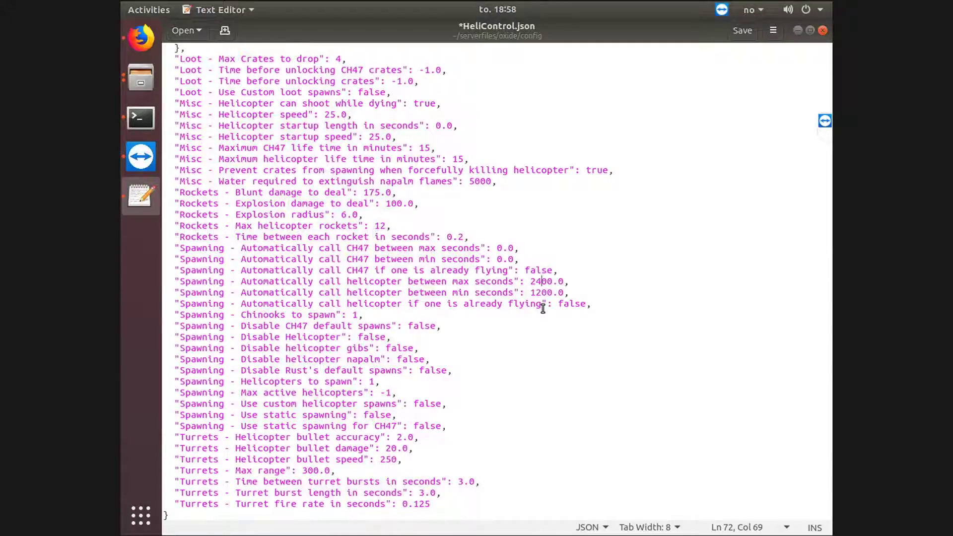
double_click(570, 304)
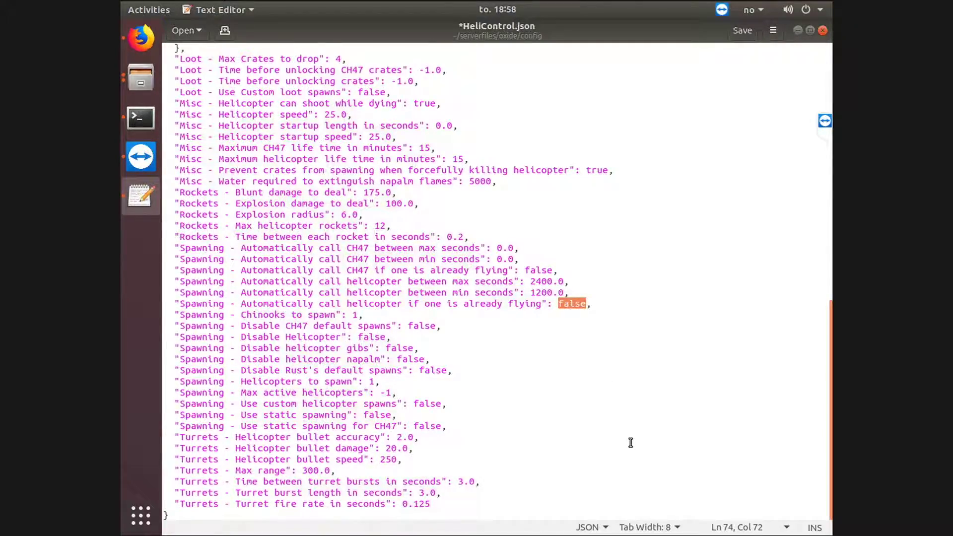
double_click(544, 295)
type("2100")
key("Insert")
key("Insert")
Step: Change the max seconds value to 3600 and save HeliControl.json
double_click(538, 281)
type("3000")
key("Left")
key("Left")
key("BackSpace")
type("6")
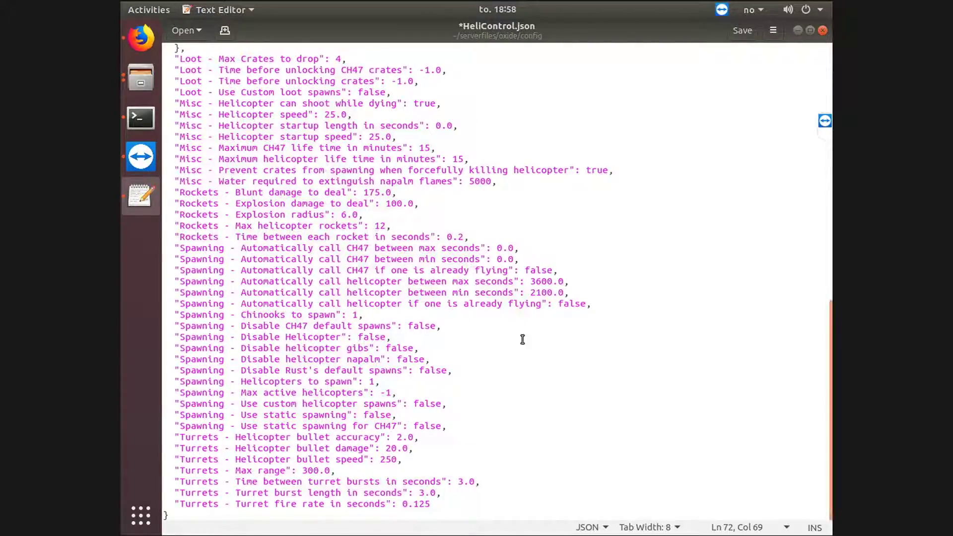
left_click(543, 293)
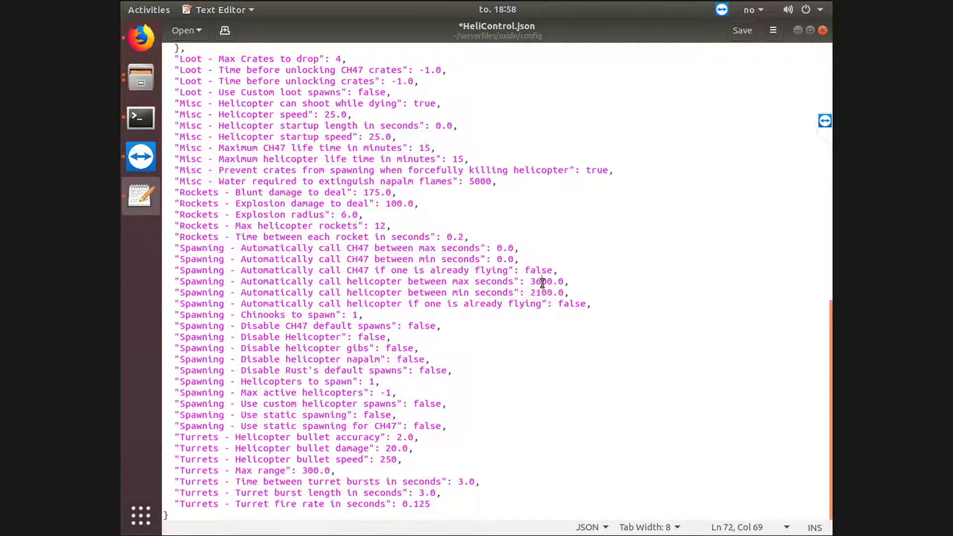
double_click(542, 282)
key("ctrl+s")
Step: Check the Chinooks-to-spawn line and the helicopter gibs and napalm false values
left_click(331, 314)
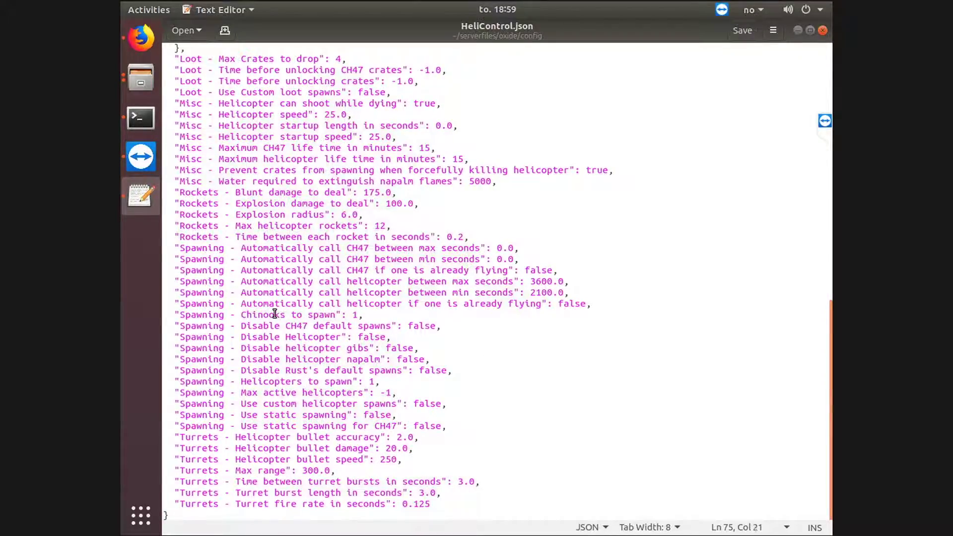
key("Left")
key("End")
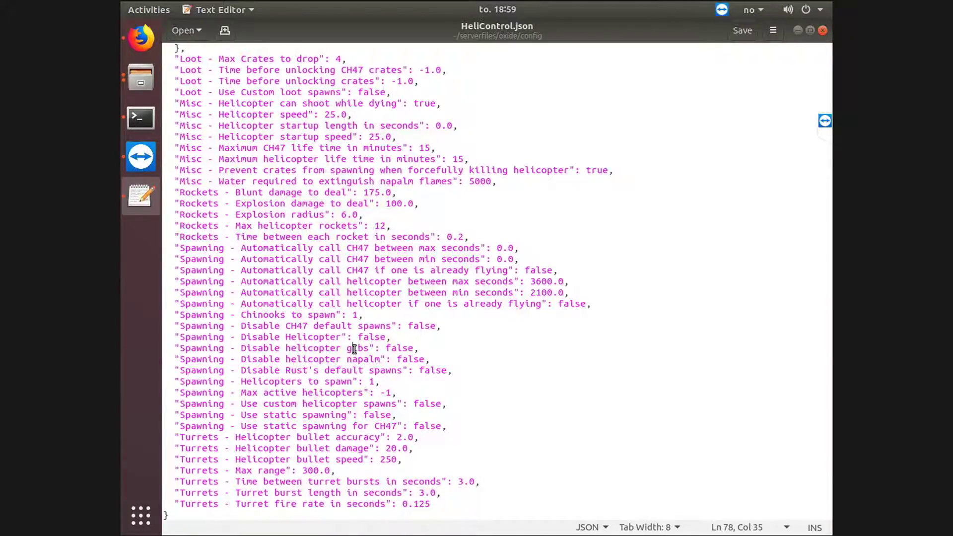
key("Left")
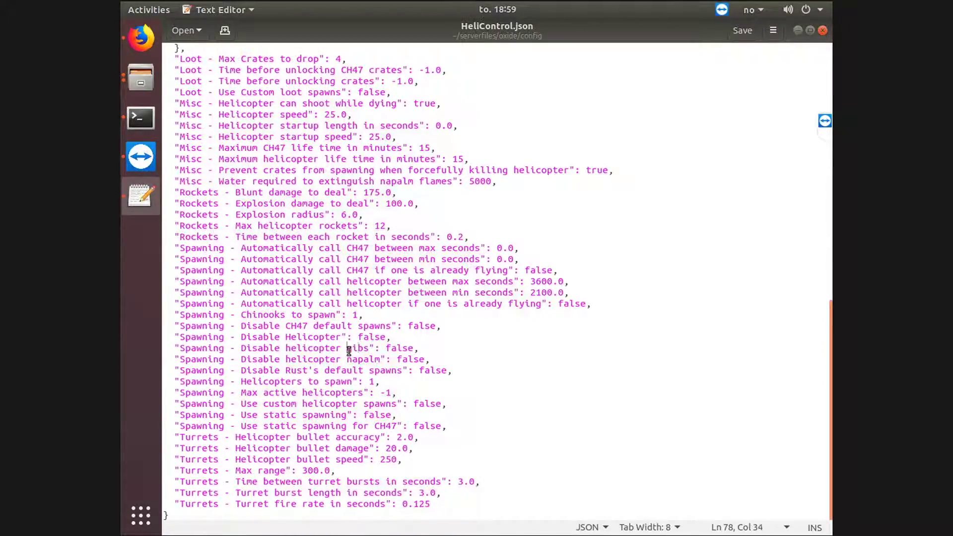
key("Right")
key("Right")
double_click(397, 348)
left_click(411, 359)
double_click(411, 359)
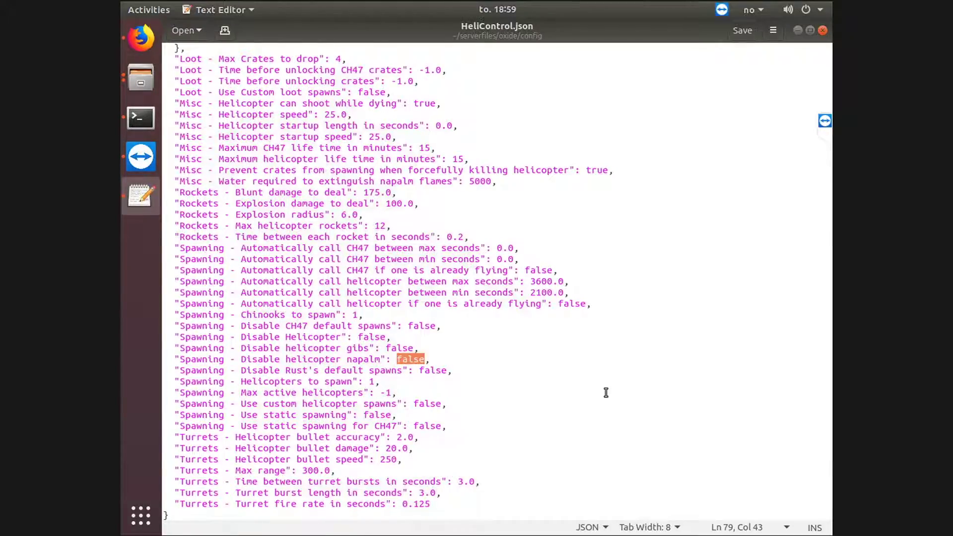
Step: Set 'Disable Rust's default spawns' to true and save the file
key("ctrl+g")
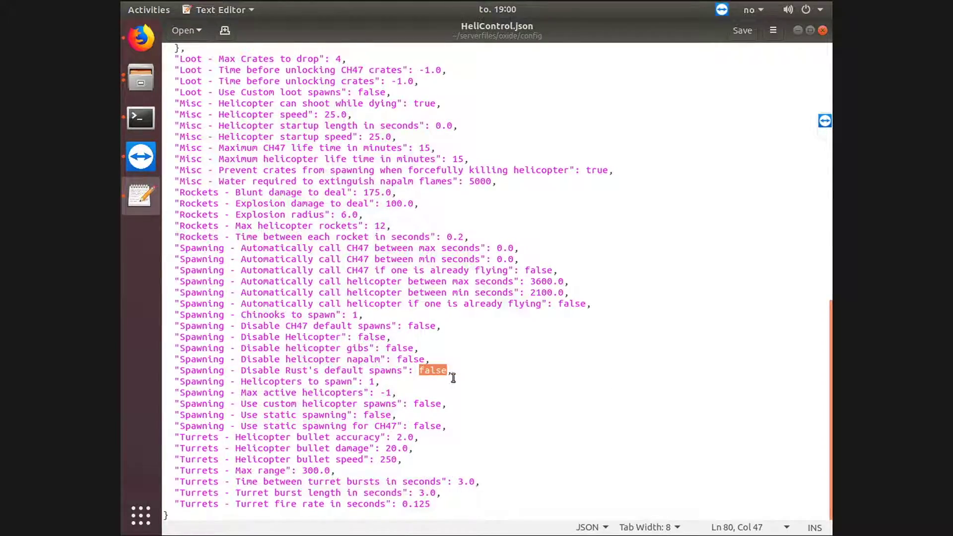
type("true")
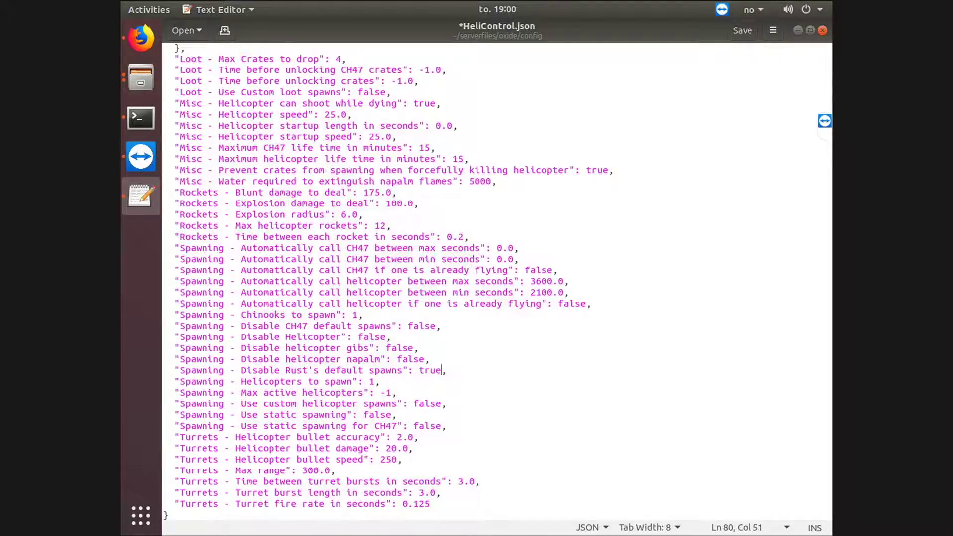
left_click(468, 373)
left_click_drag(449, 372, 420, 373)
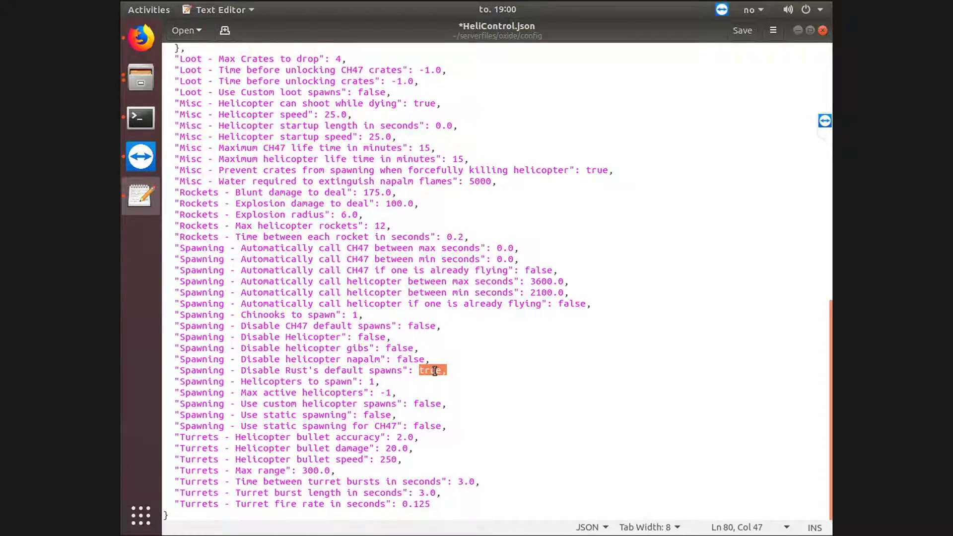
left_click(737, 27)
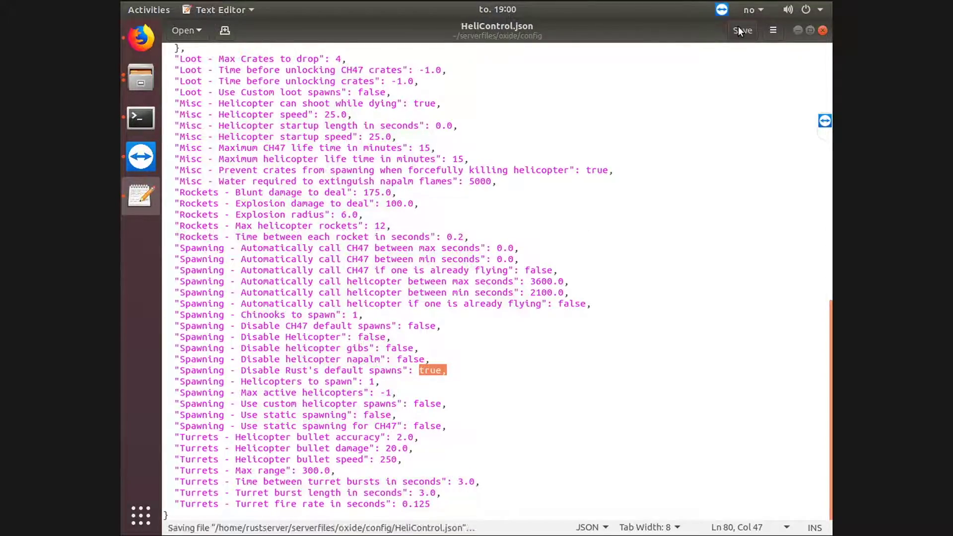
left_click(436, 372)
double_click(431, 374)
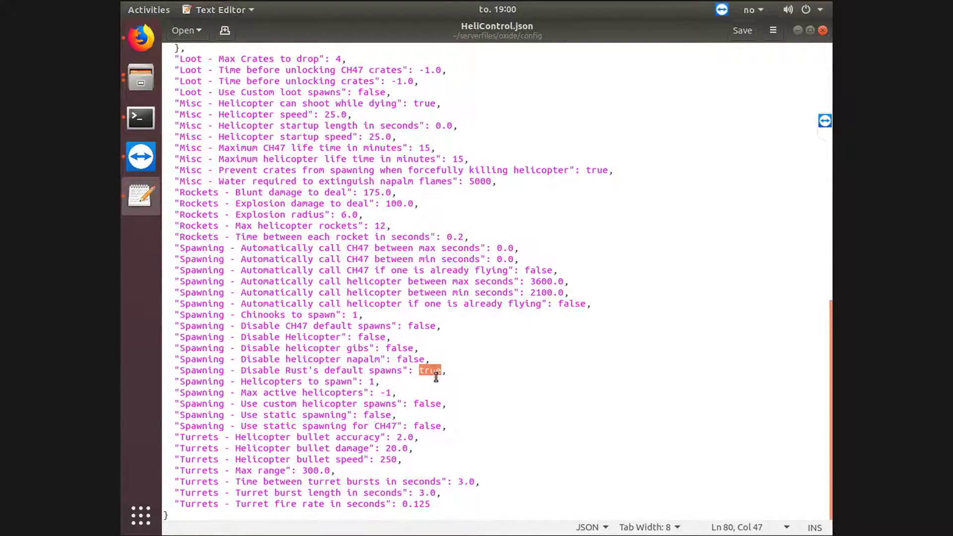
left_click(373, 382)
double_click(387, 392)
left_click(365, 407)
left_click(454, 404)
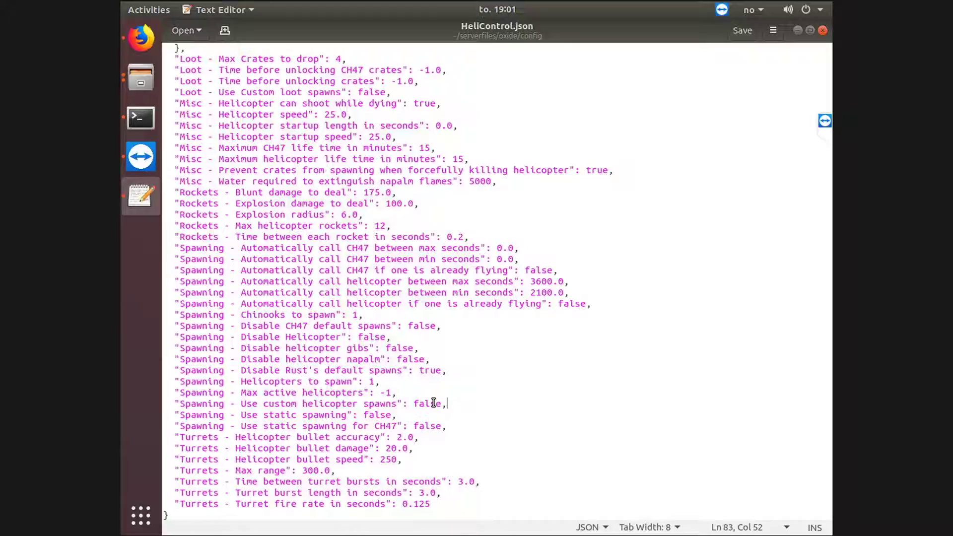
triple_click(433, 403)
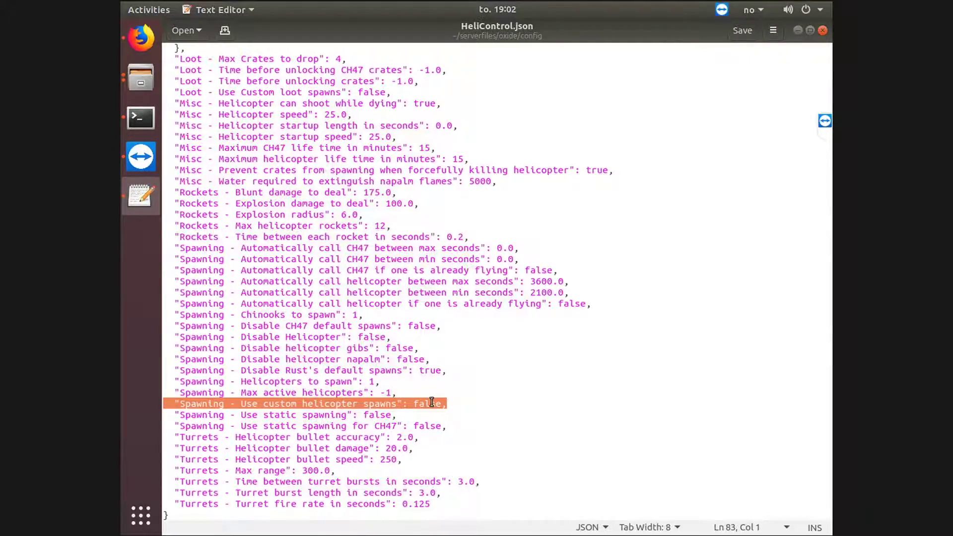
left_click(416, 415)
left_click(253, 415)
left_click(281, 415)
left_click(375, 415)
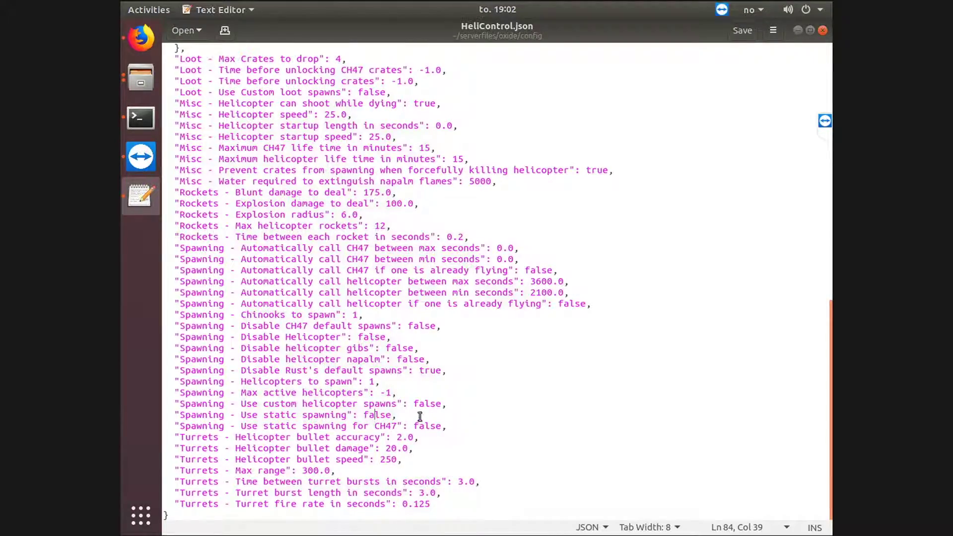
left_click(420, 416)
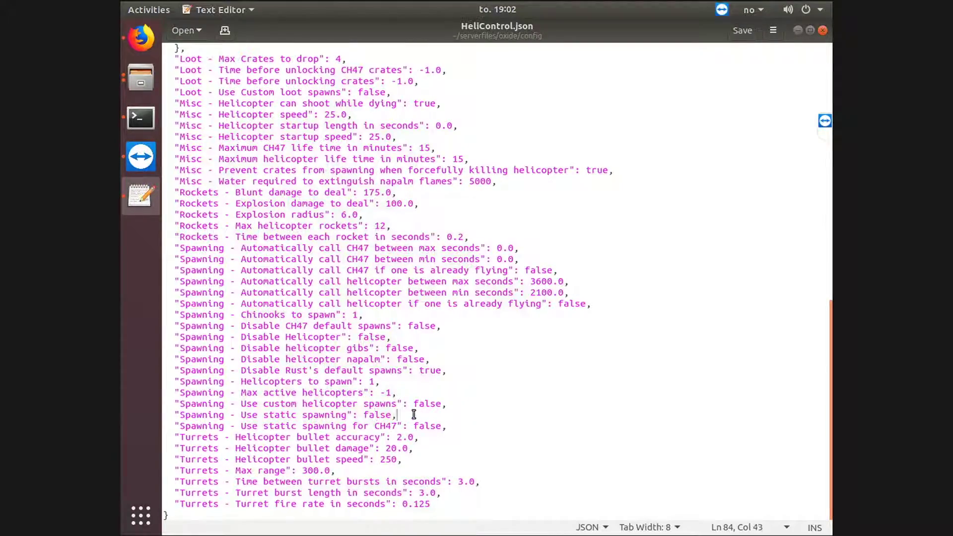
double_click(373, 415)
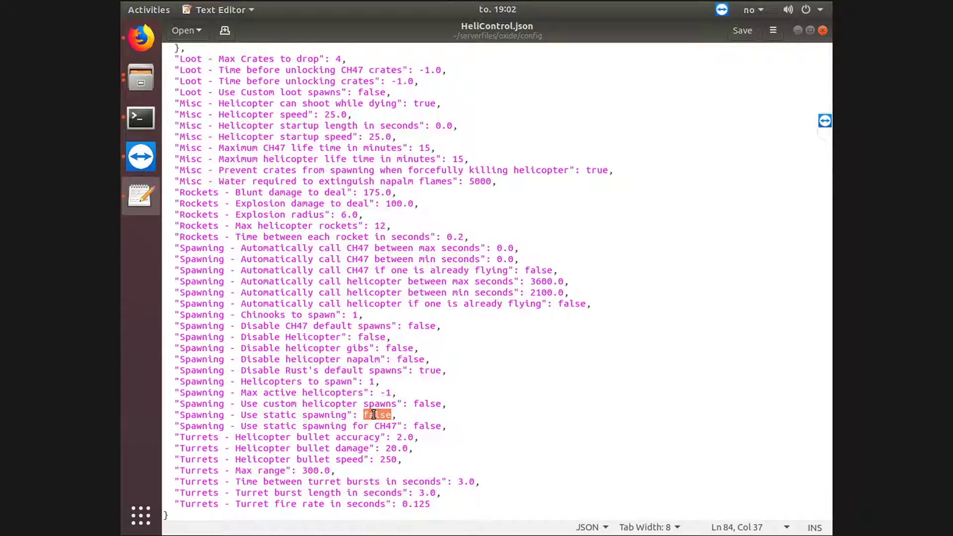
double_click(426, 426)
left_click(450, 426)
double_click(377, 414)
left_click(430, 429)
double_click(430, 428)
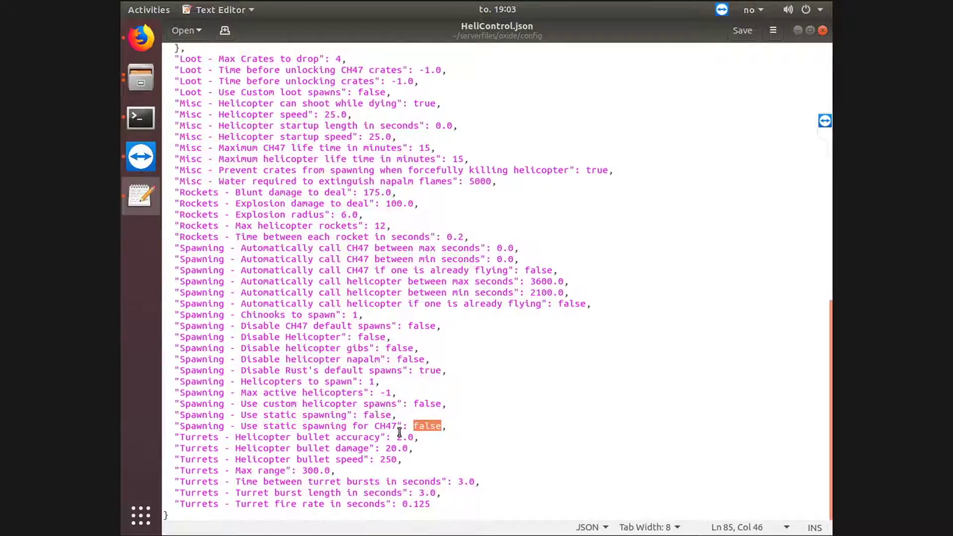
double_click(380, 412)
double_click(542, 282)
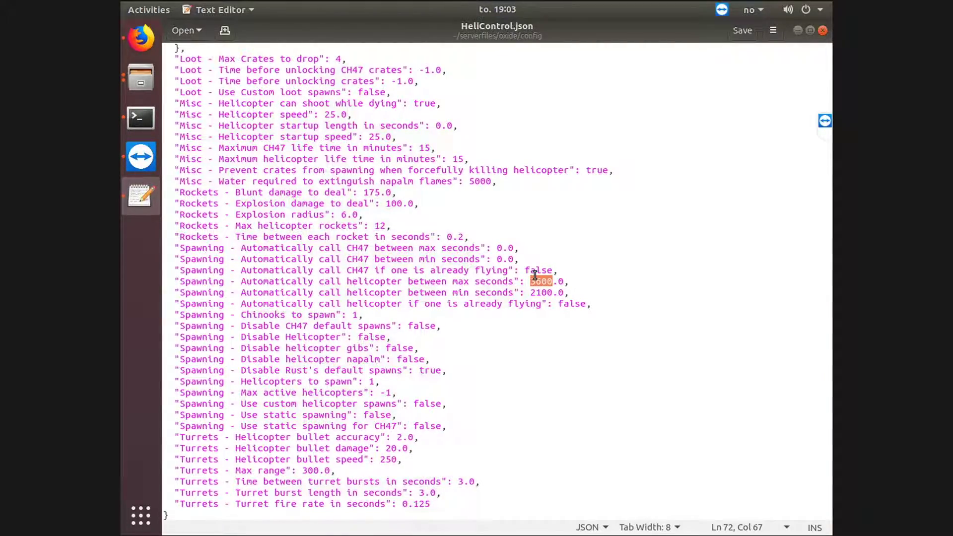
left_click(743, 32)
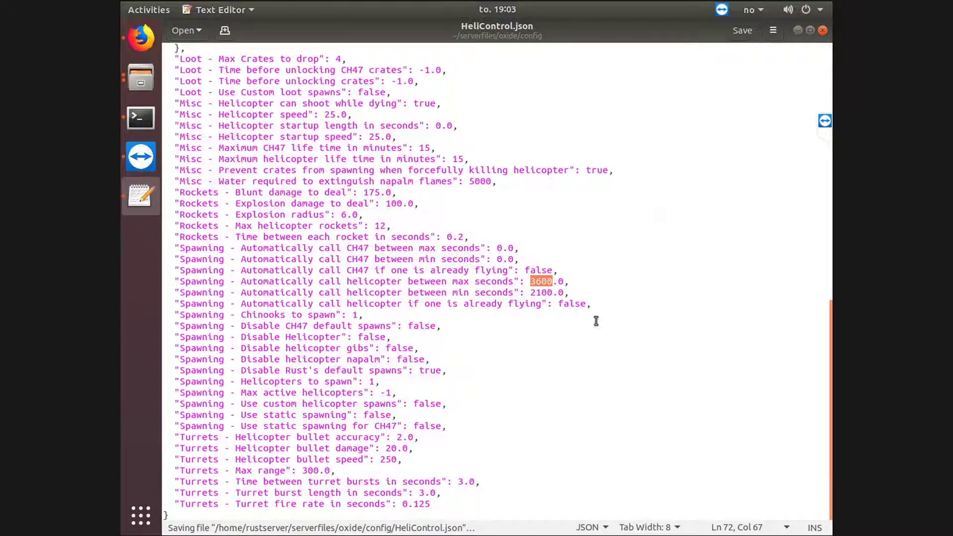
double_click(263, 437)
double_click(312, 437)
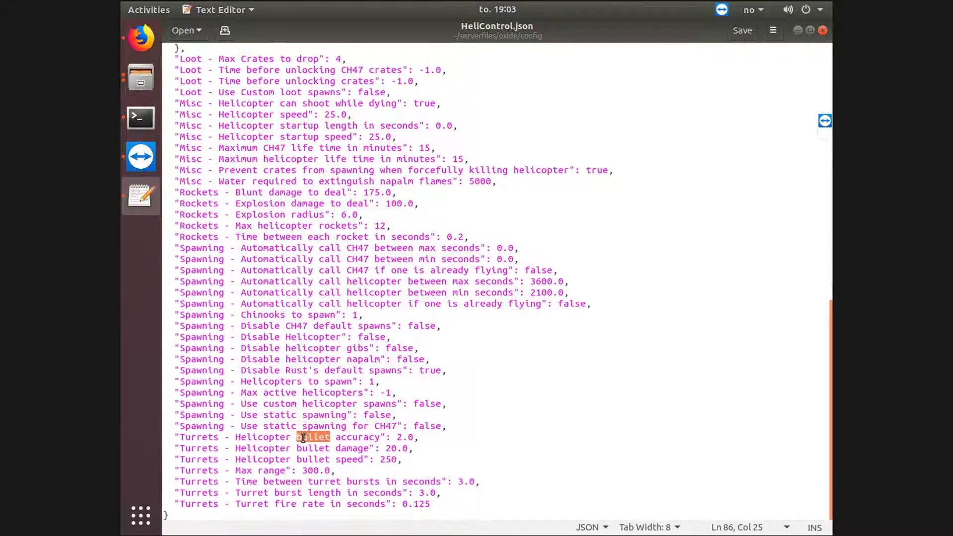
double_click(350, 445)
double_click(357, 438)
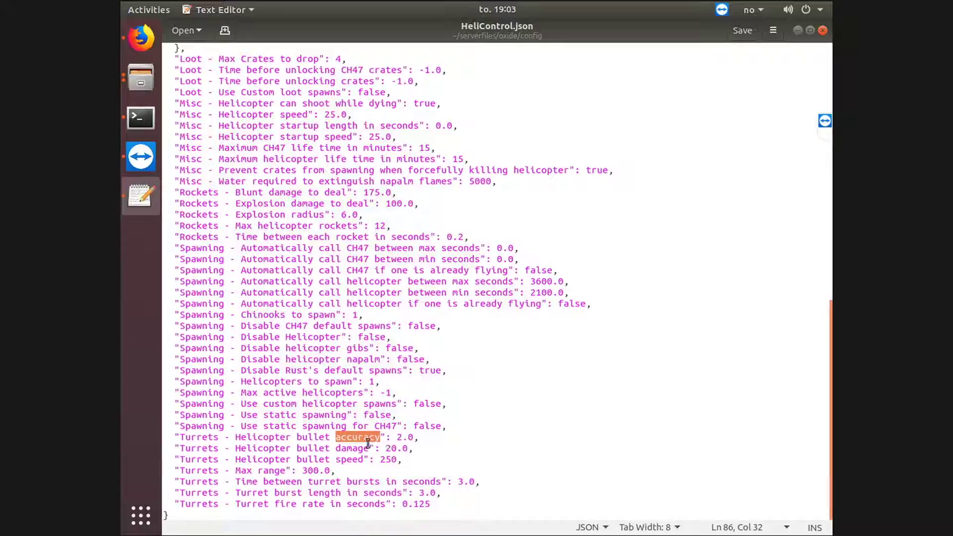
double_click(351, 449)
left_click(343, 461)
double_click(343, 460)
left_click(364, 448)
left_click(400, 439)
left_click_drag(400, 439, 396, 439)
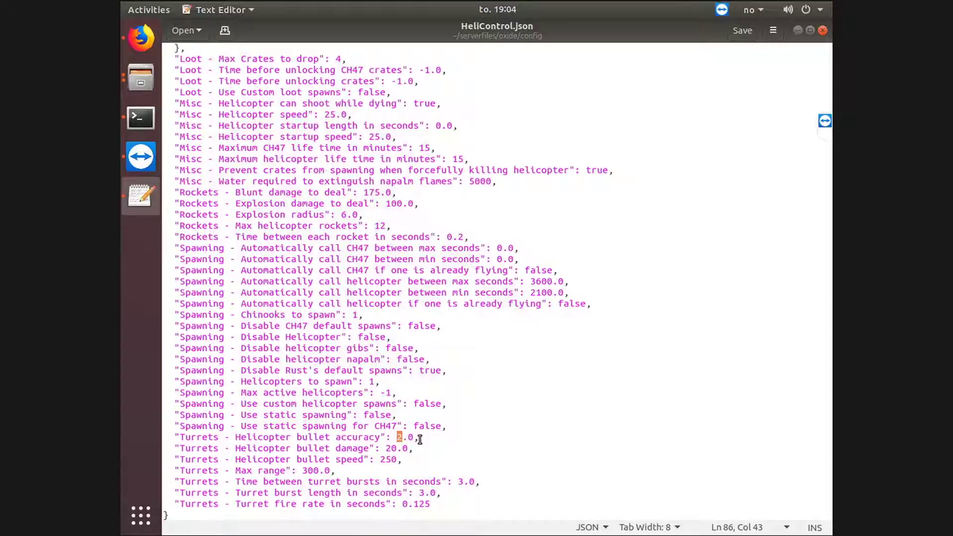
double_click(388, 459)
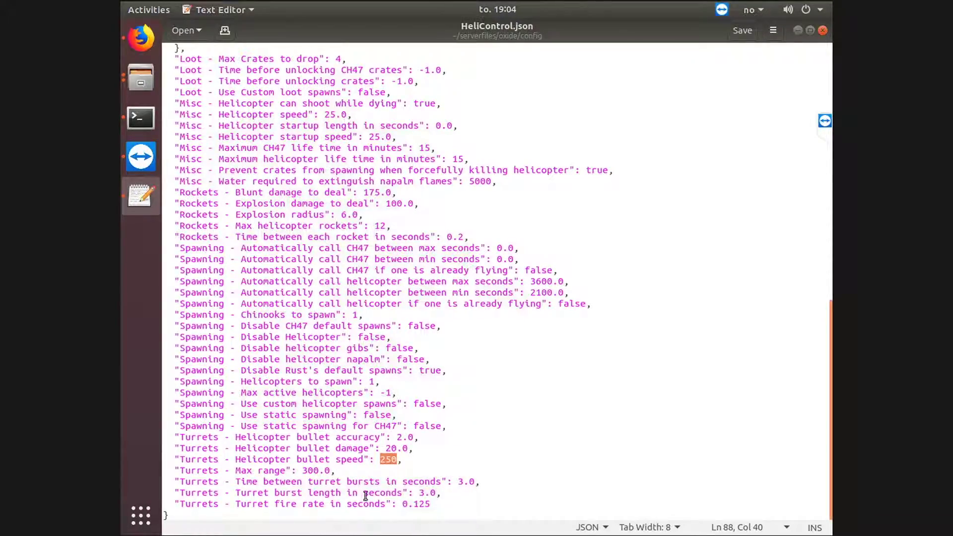
double_click(310, 470)
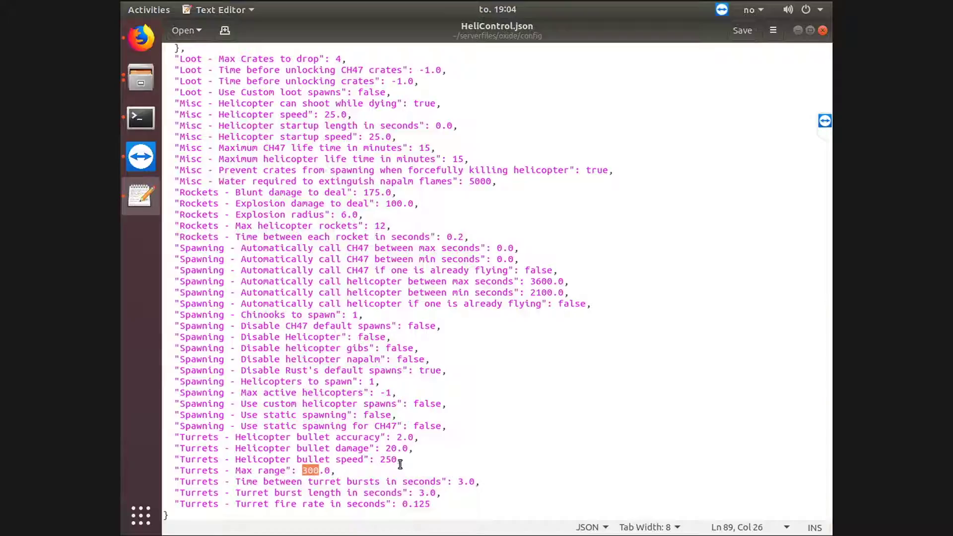
left_click_drag(361, 470, 176, 434)
left_click(420, 450)
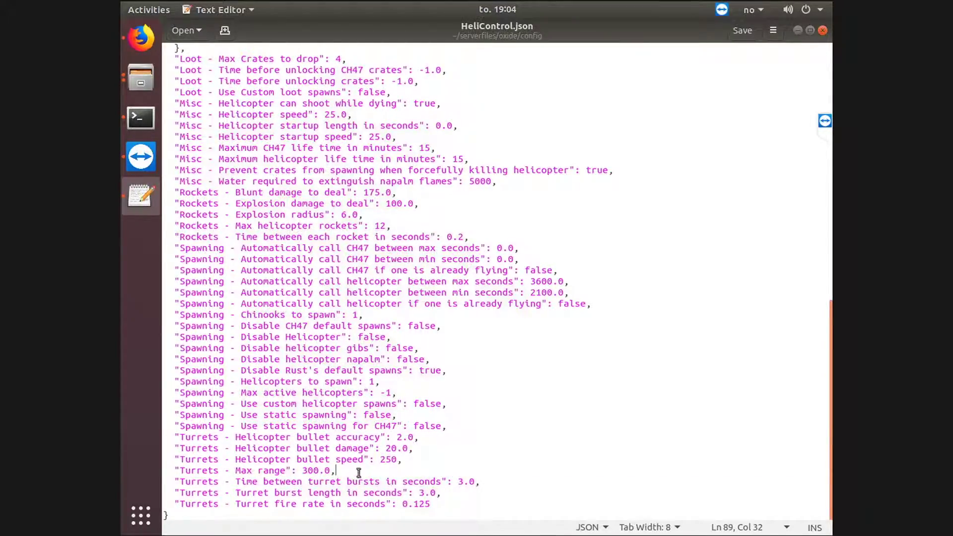
left_click_drag(363, 476, 492, 500)
left_click(492, 500)
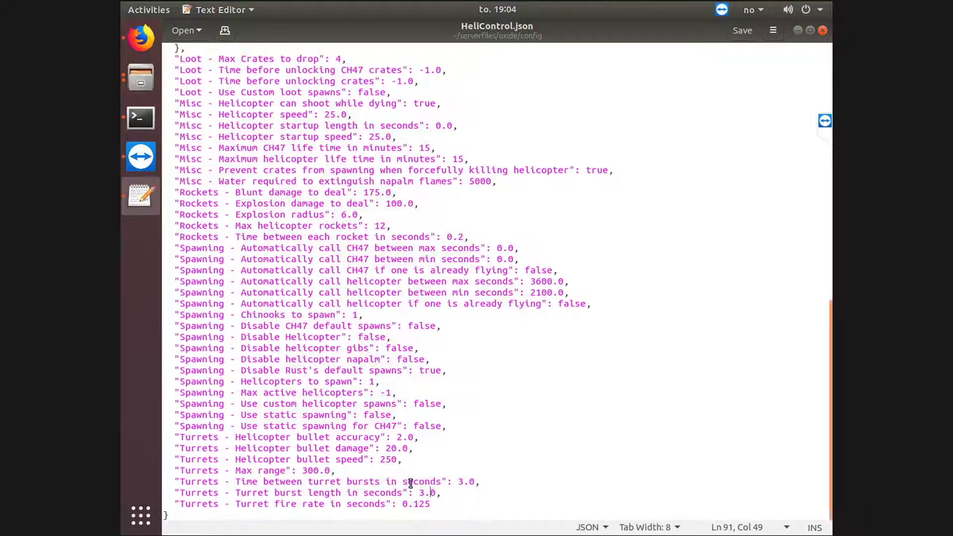
Step: Try replacing the turret fire rate's 125 with 0, then undo back to 0.125
left_click_drag(425, 493, 420, 494)
left_click_drag(431, 504, 414, 504)
left_click(430, 504)
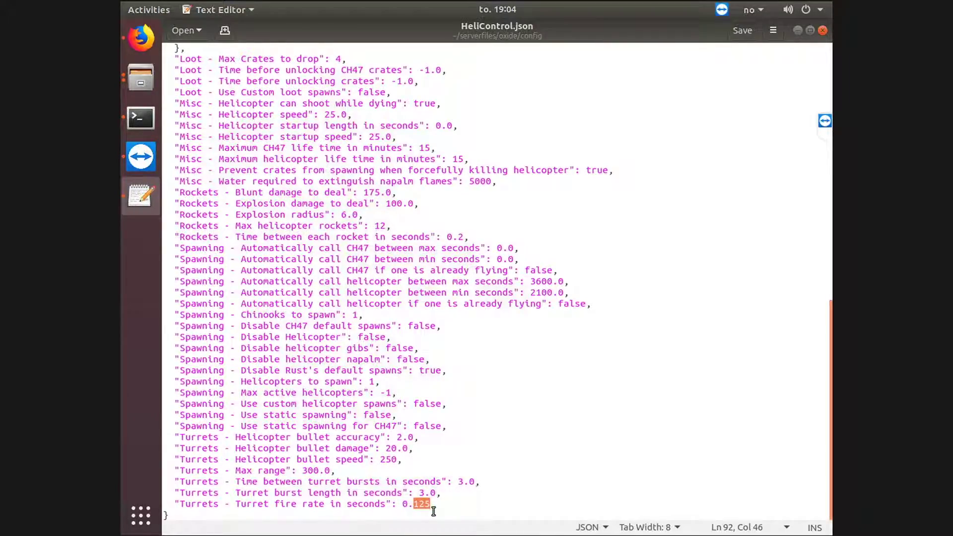
left_click(430, 504)
left_click_drag(430, 503, 414, 505)
type("0")
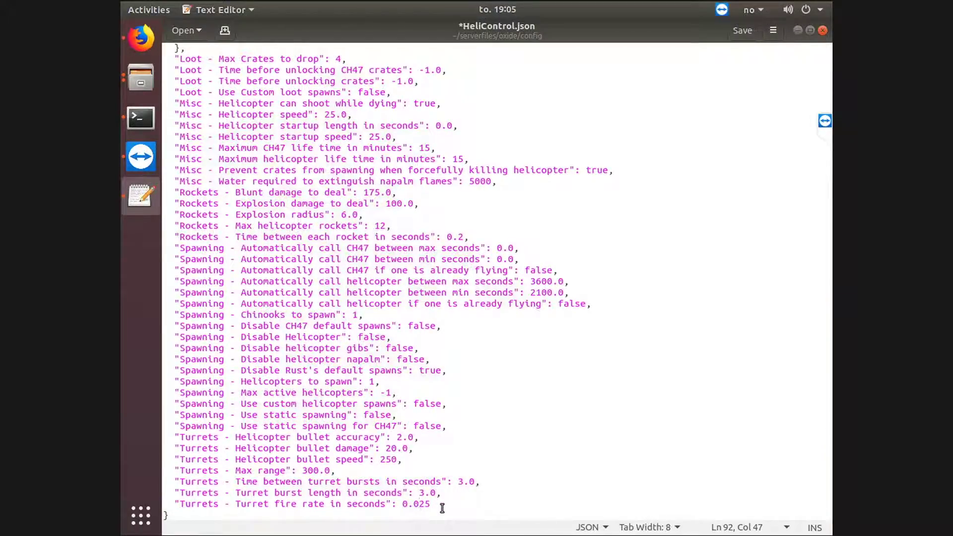
key("ctrl+z")
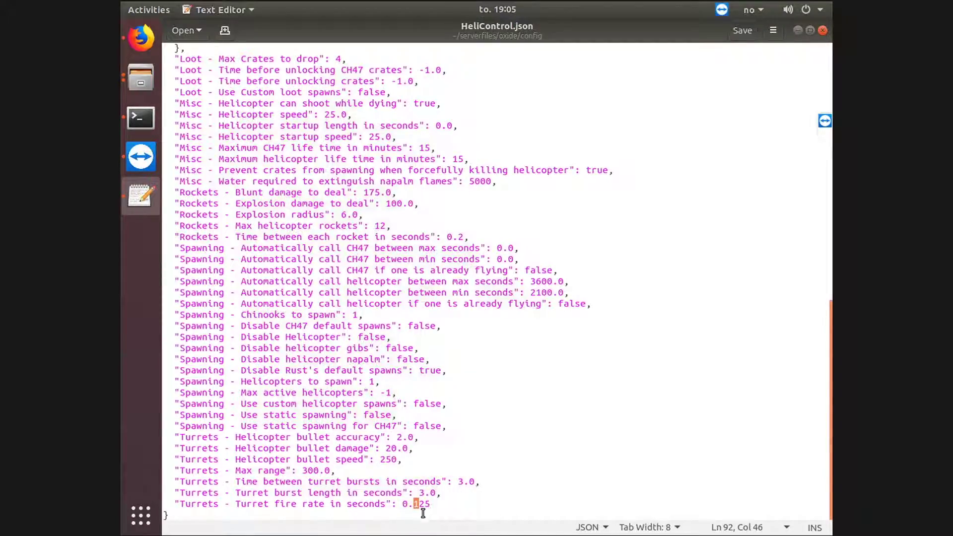
left_click(442, 504)
scroll(324, 179, "up", 10)
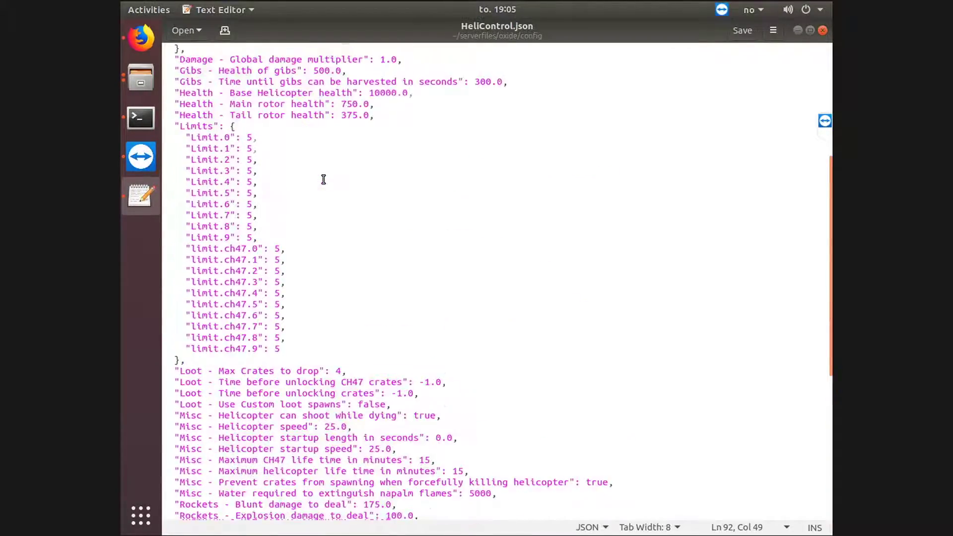
Step: Send the /strafe command in chat targeting your own player name
scroll(324, 179, "up", 7)
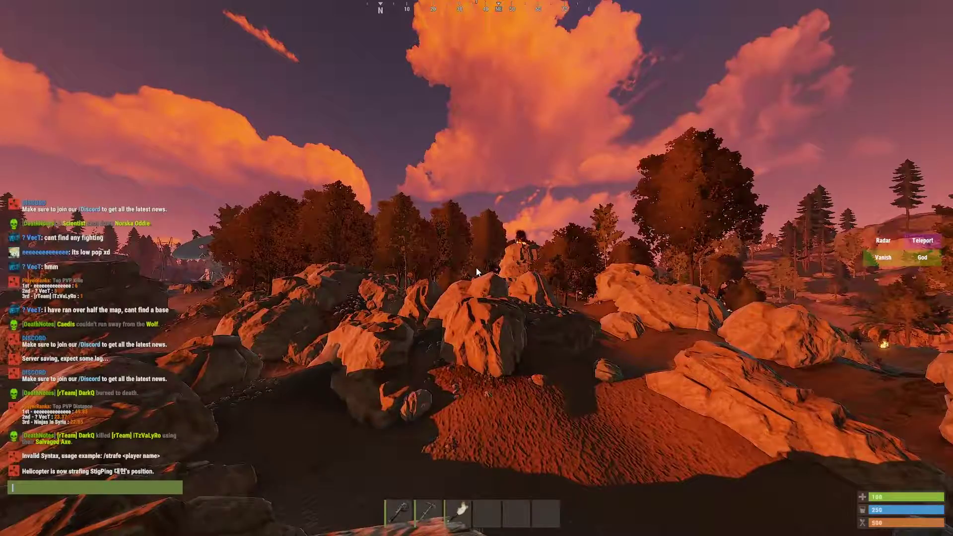
type("/str")
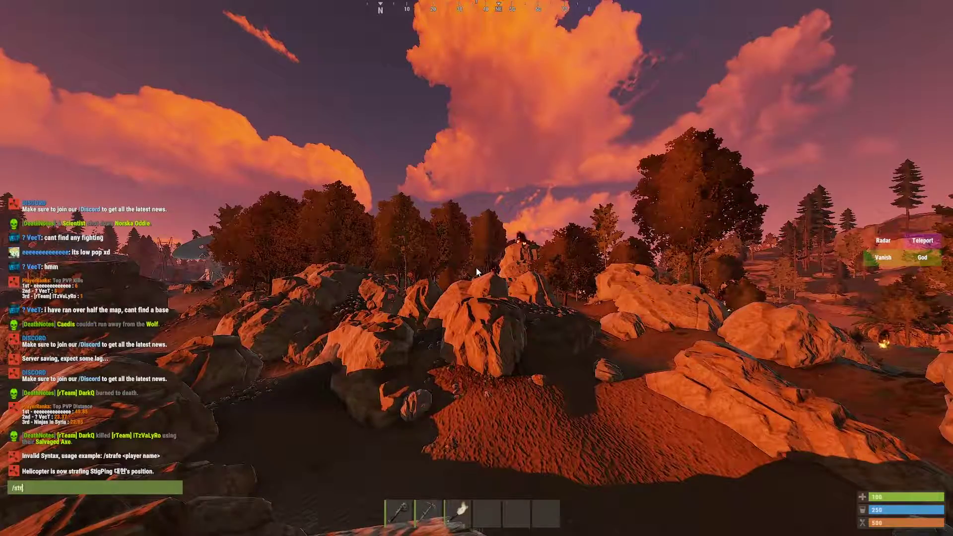
type("afe stig")
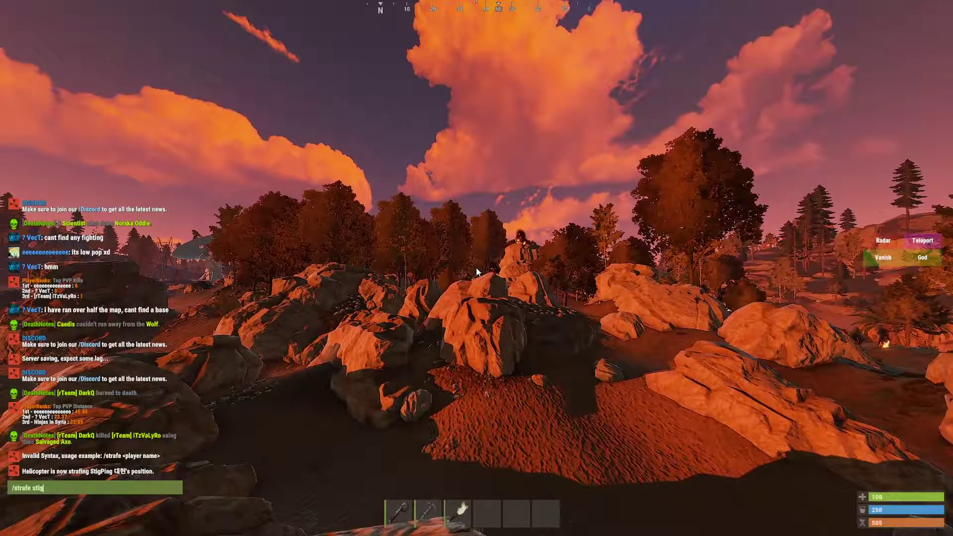
type("ping")
key("Return")
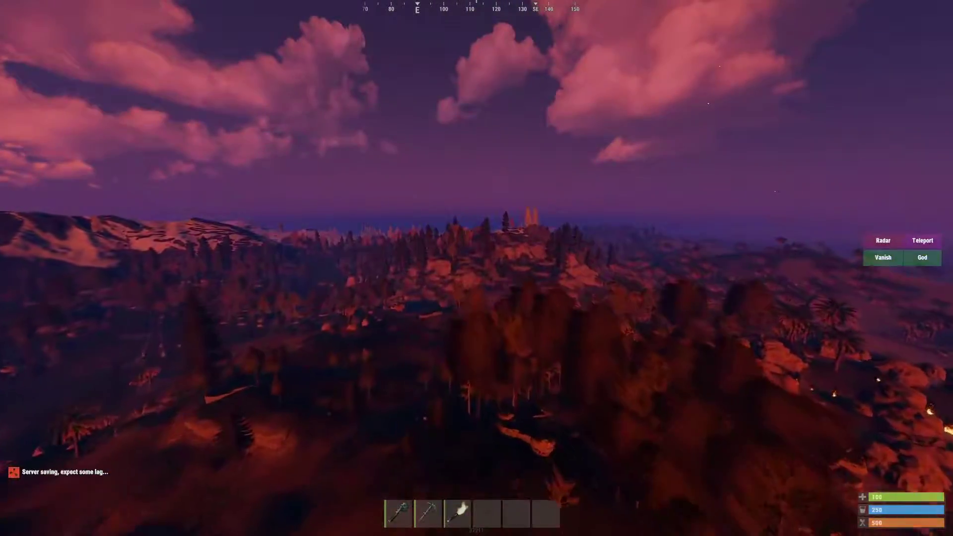
Step: After a bare /heli attempt, send /helidest with your player name in chat
key("t")
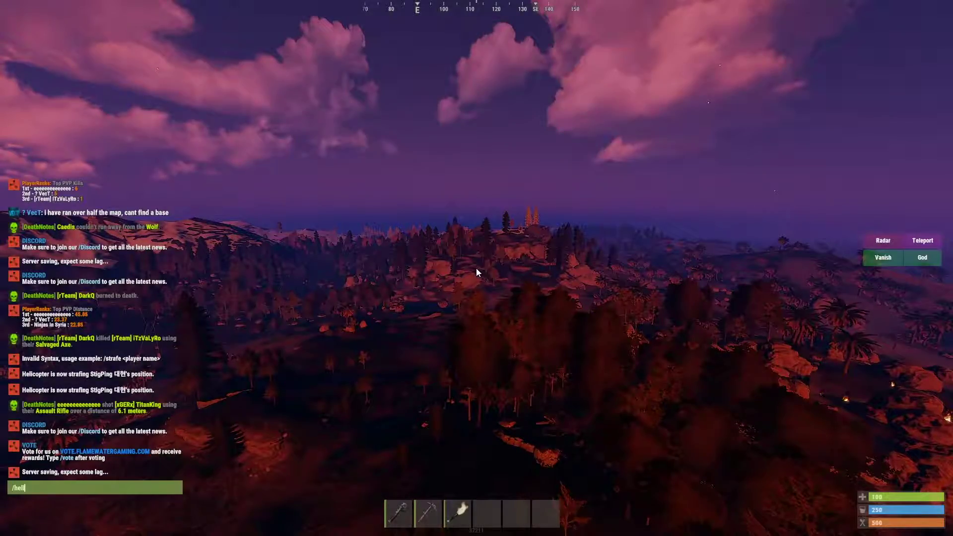
type("/helidn")
key("Return")
key("t")
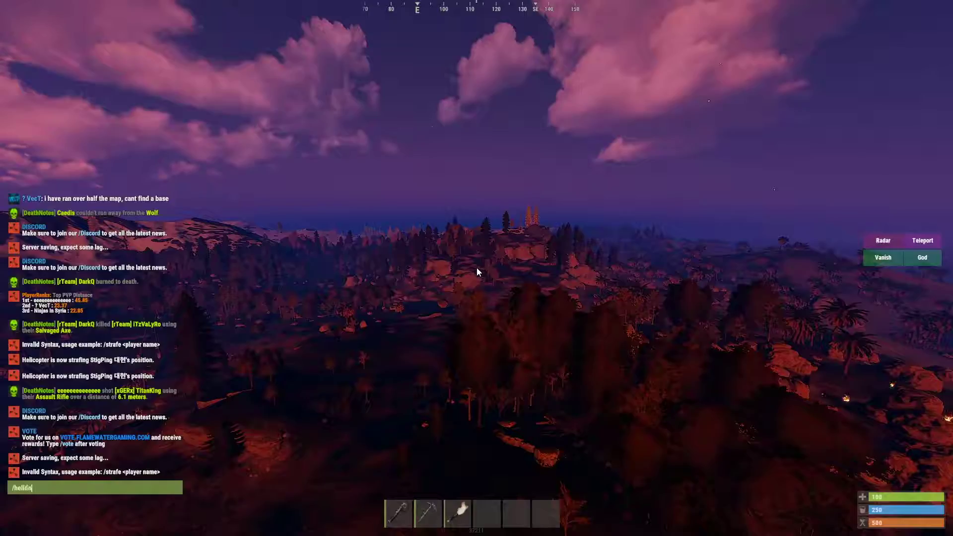
type("/helidest stigpin")
key("Return")
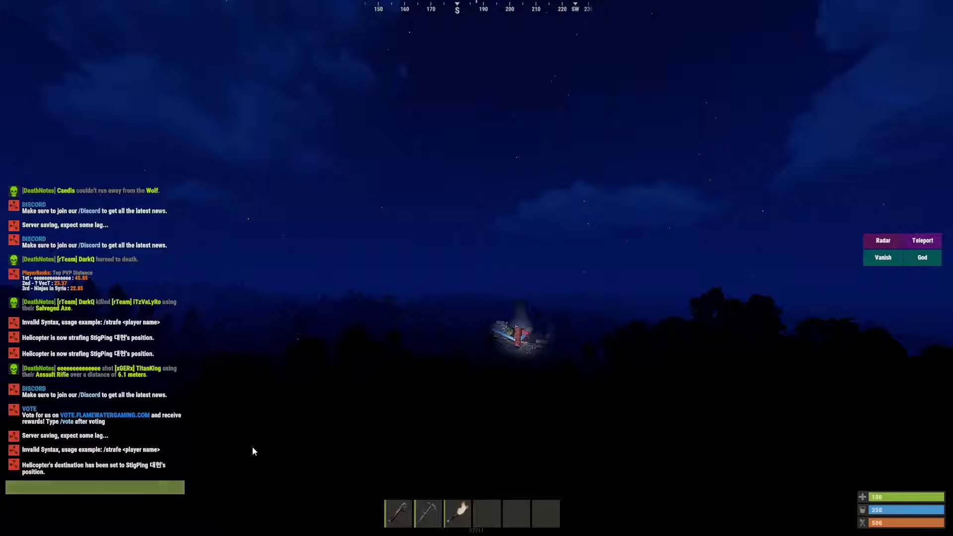
Step: Destroy the active helicopter with /killheli
key("Escape")
key("Return")
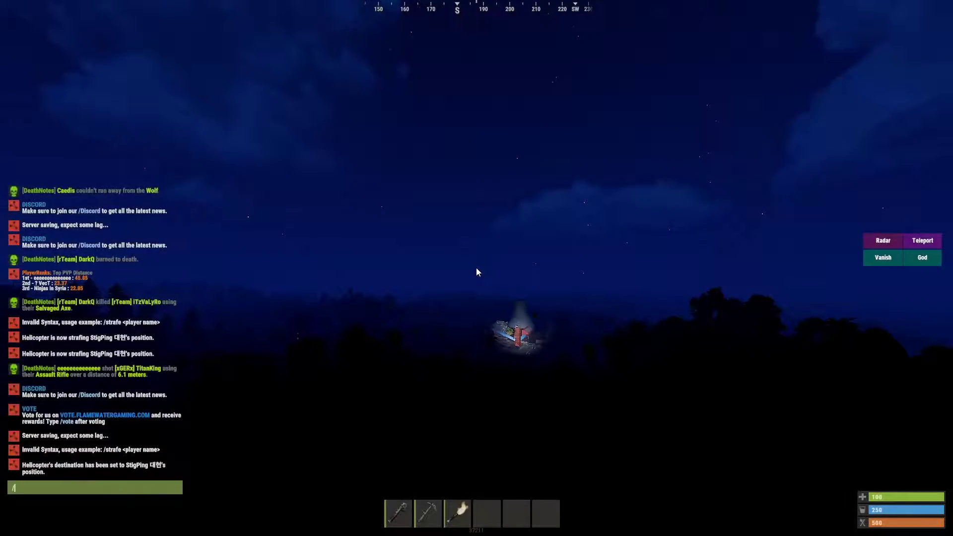
type("/killheli")
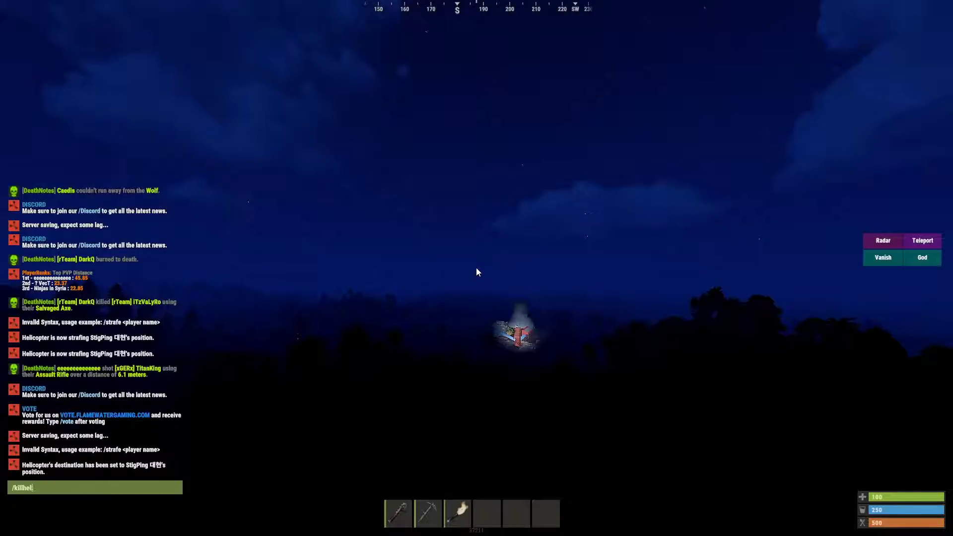
key("Return")
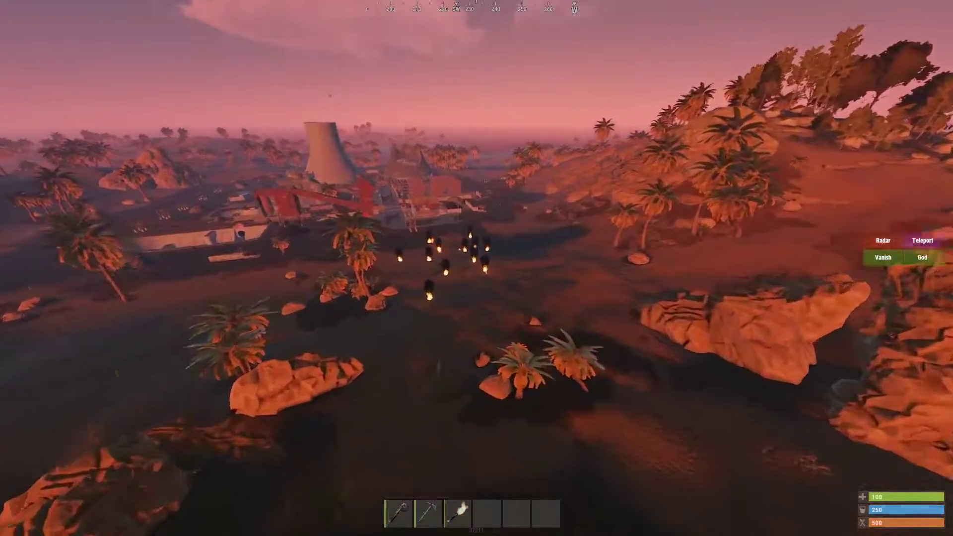
key("w")
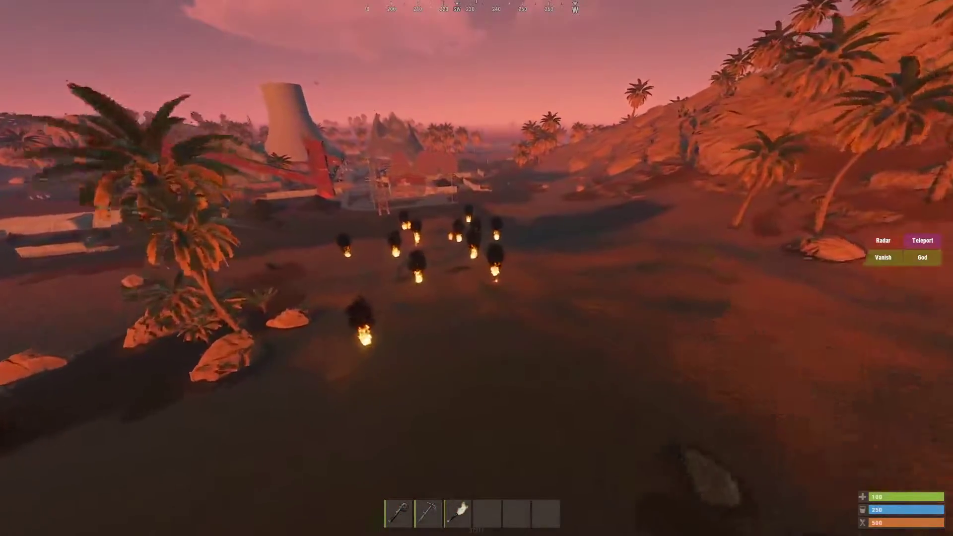
Step: Clear the 12 napalm fireballs and the 2 helicopter gibs with follow-up chat commands
key("Return")
type("/k")
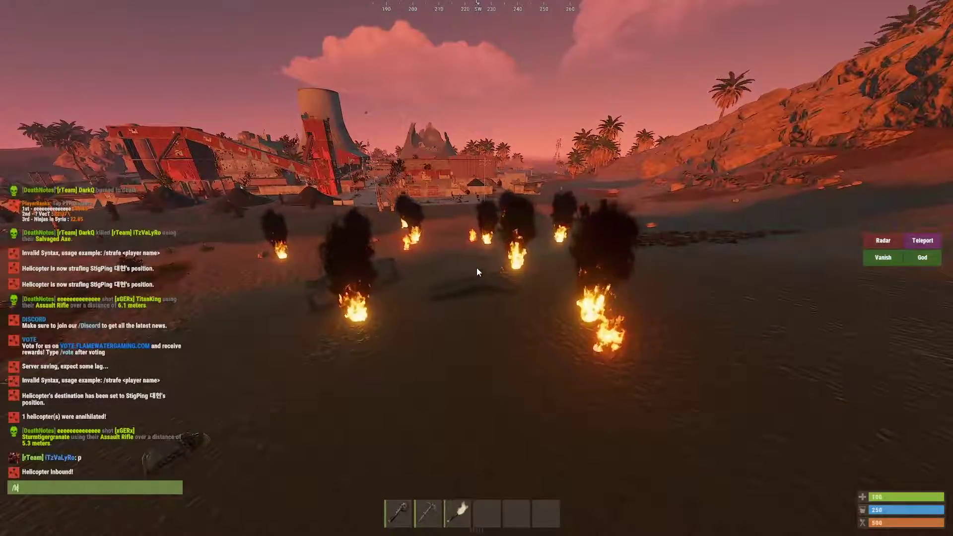
type("illheli")
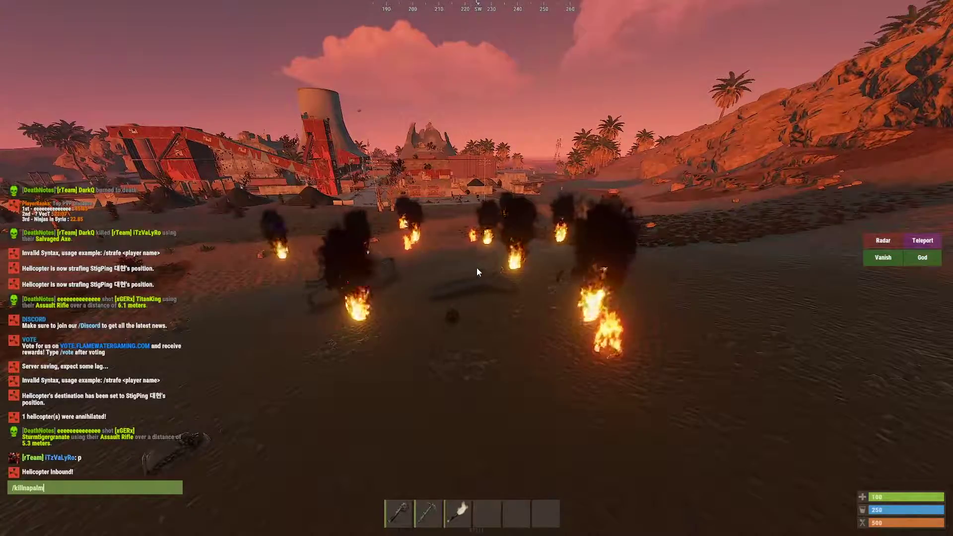
key("Return")
key("w")
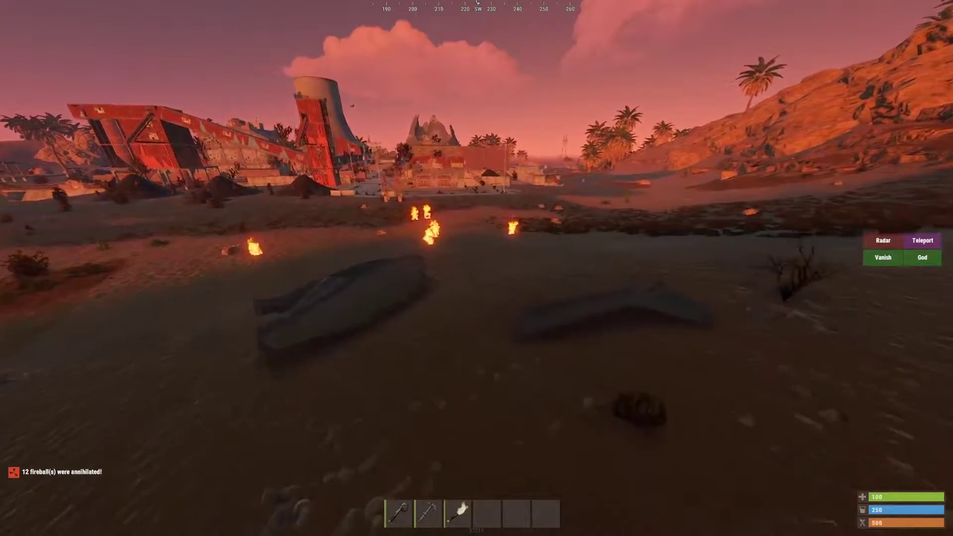
key("Return")
type("/killgibs")
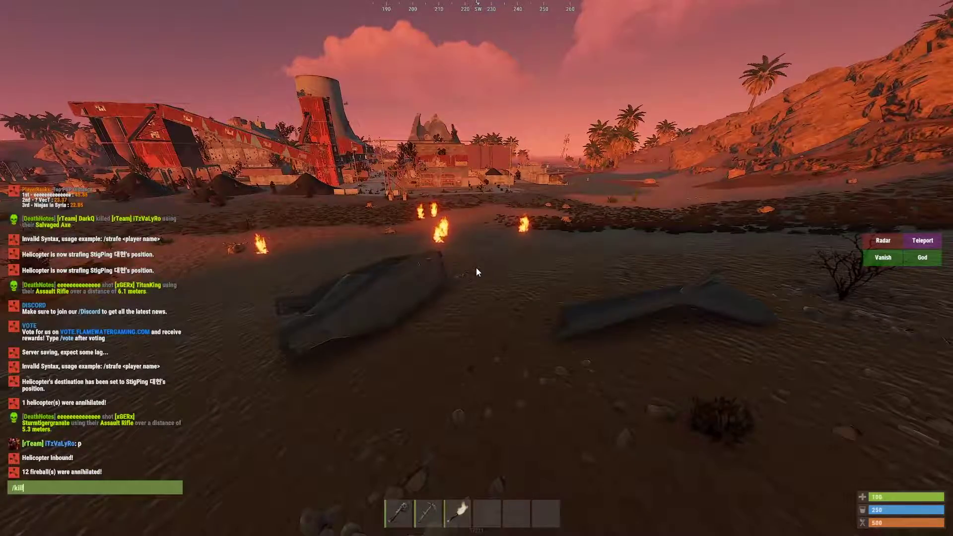
key("Return")
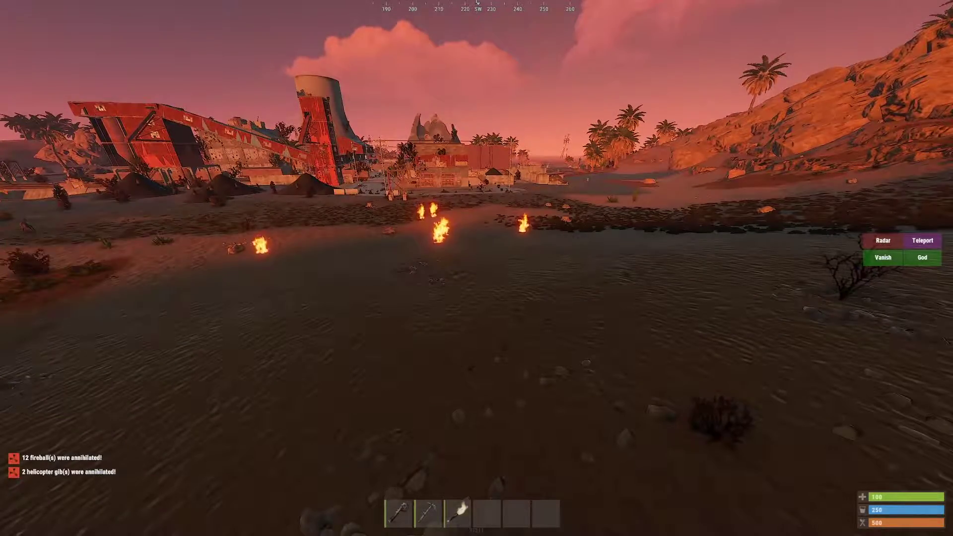
Step: Fly forward over the burning ground, following the Chinook toward the monument
key("w")
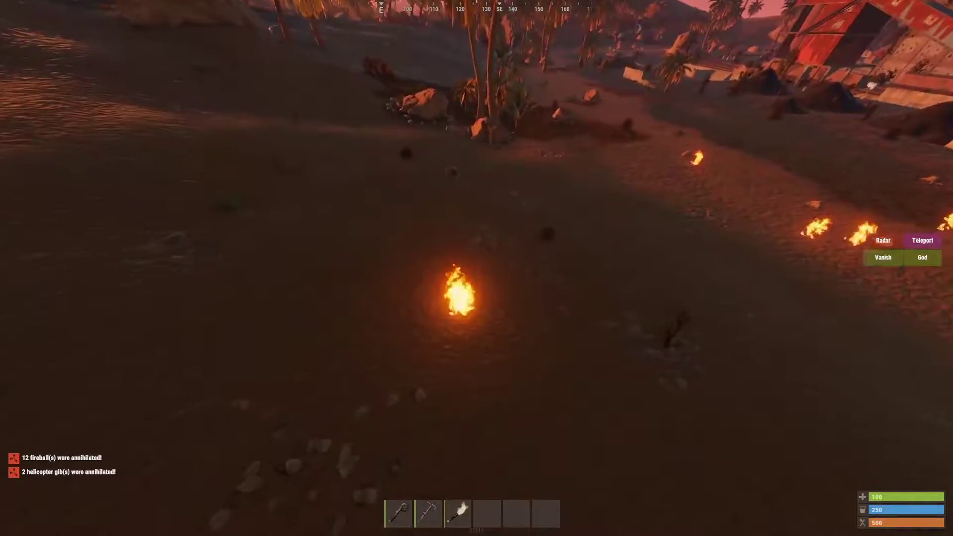
key("w")
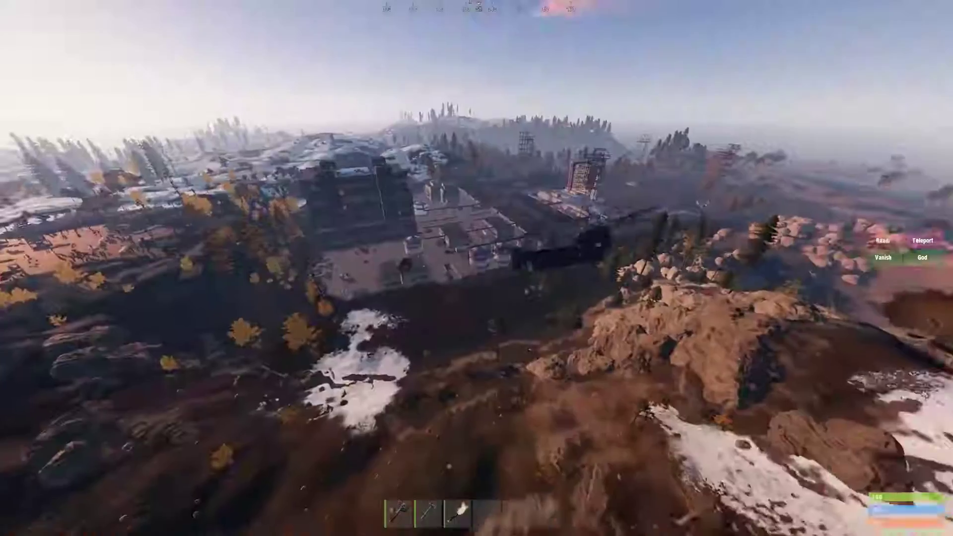
key("w")
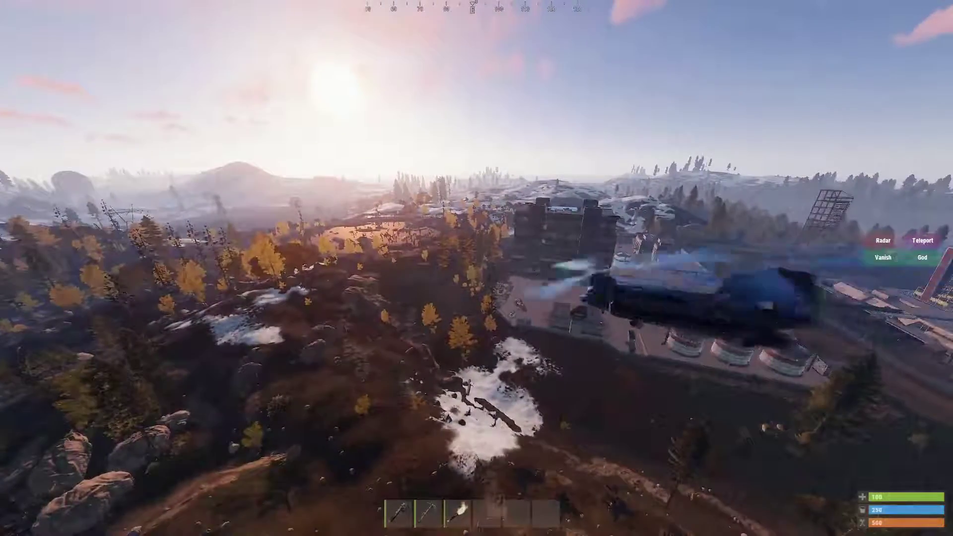
Step: Destroy the Chinook with /killch, then start hacking the locked crate it left
key("Return")
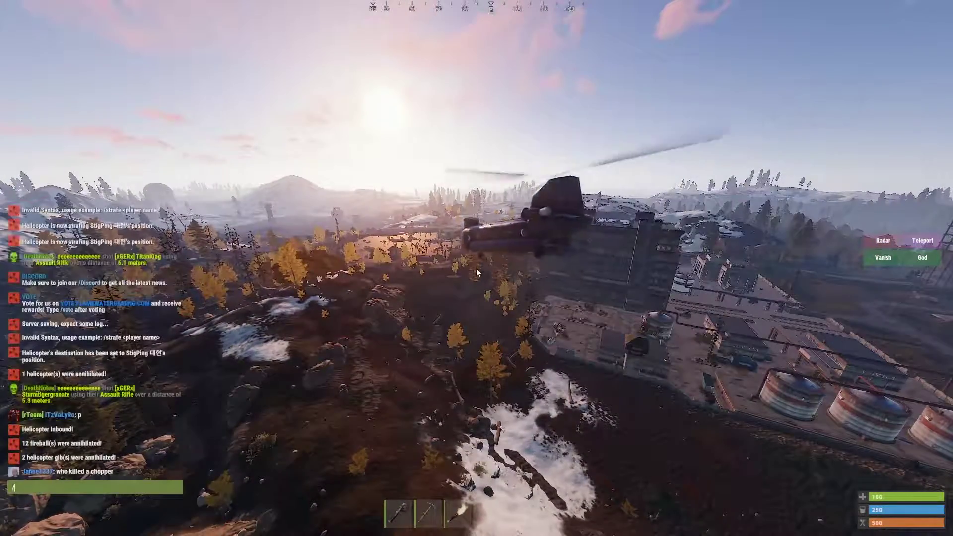
type("/killch")
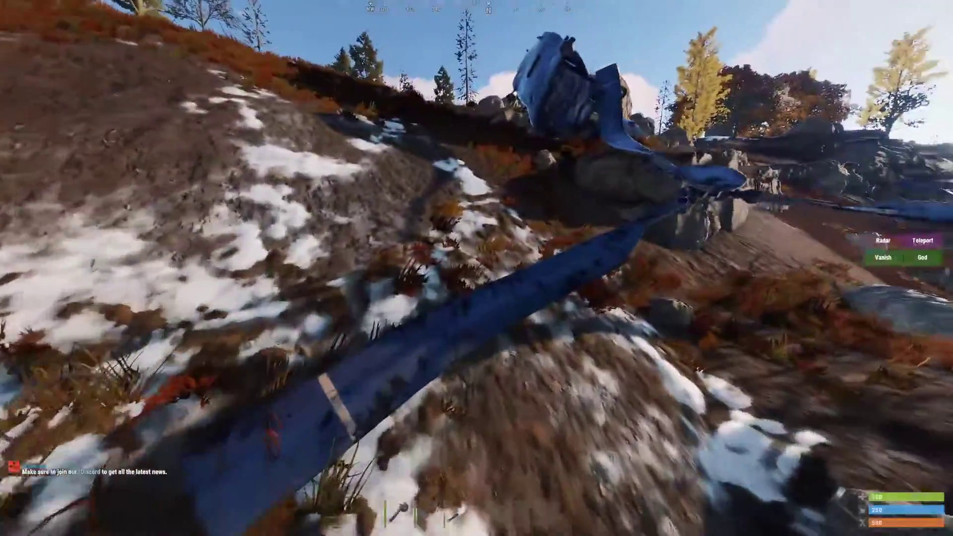
key("w")
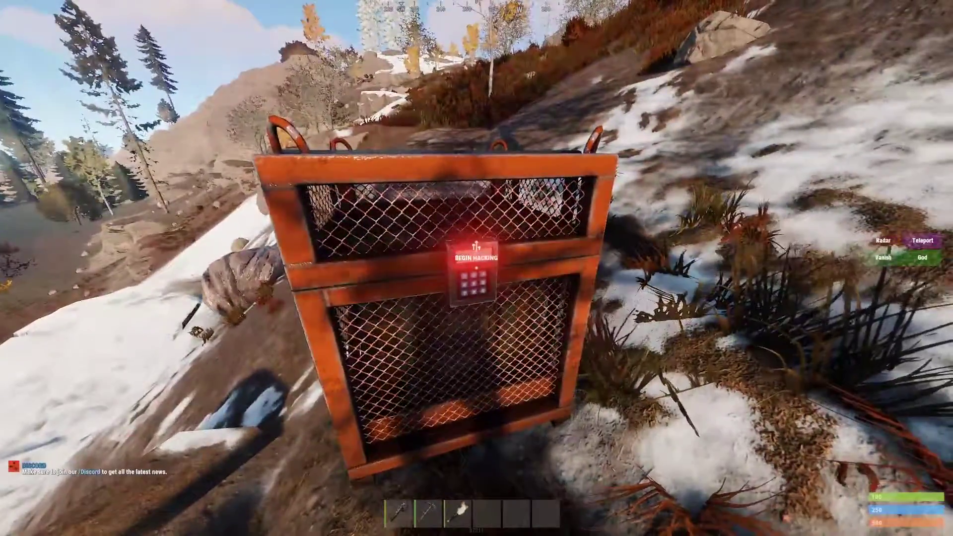
key("e")
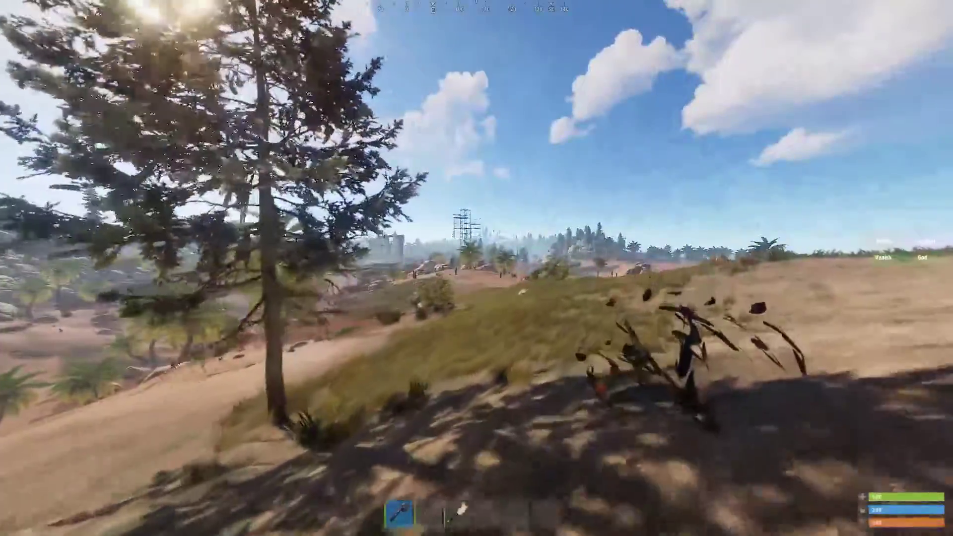
Step: Walk forward up the sand dune toward the palm trees
key("w")
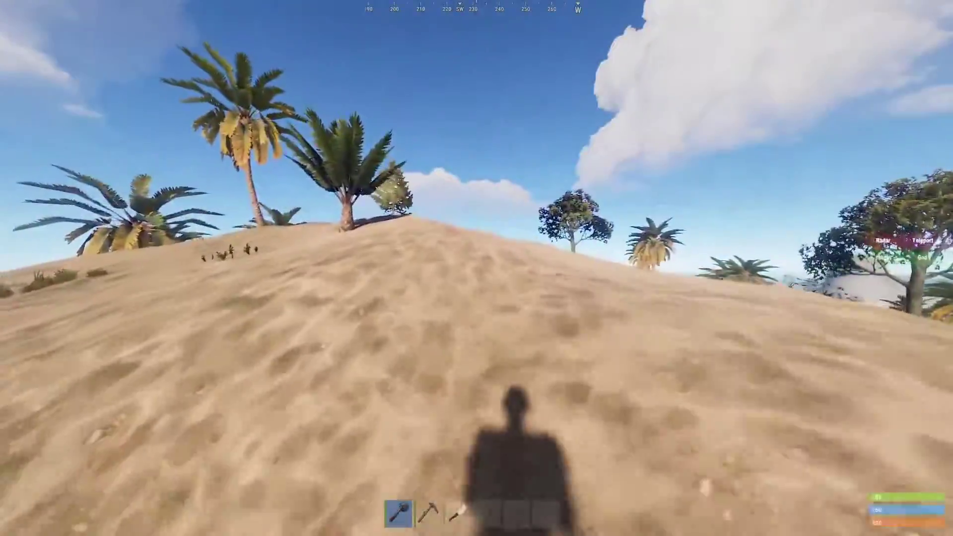
key("w")
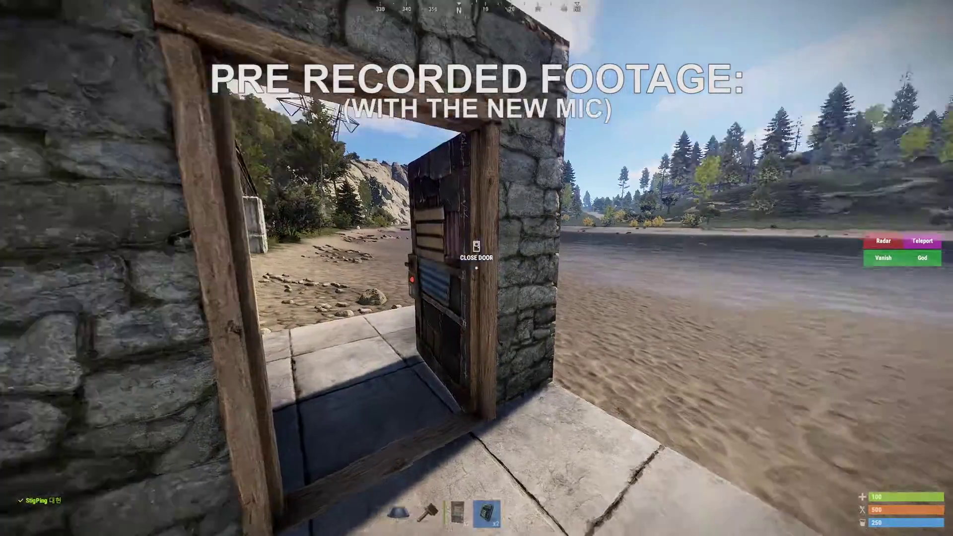
Step: Close the stone hut's sheet-metal door, then back out through the reopened doorway
key("e")
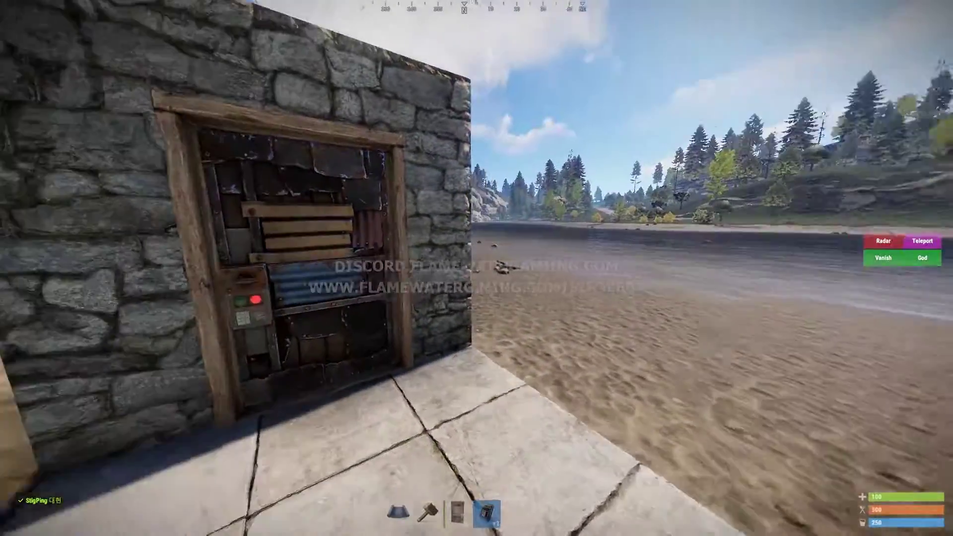
key("s")
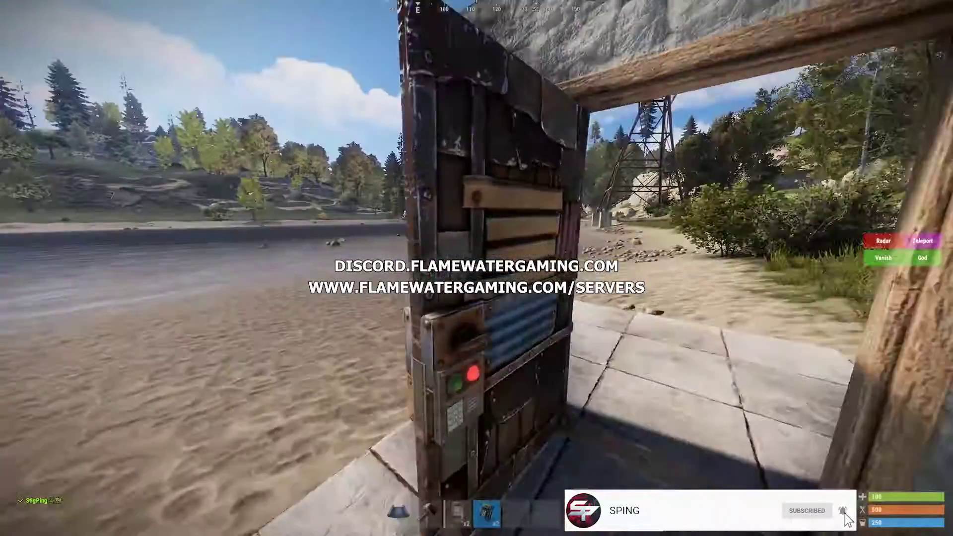
key("s")
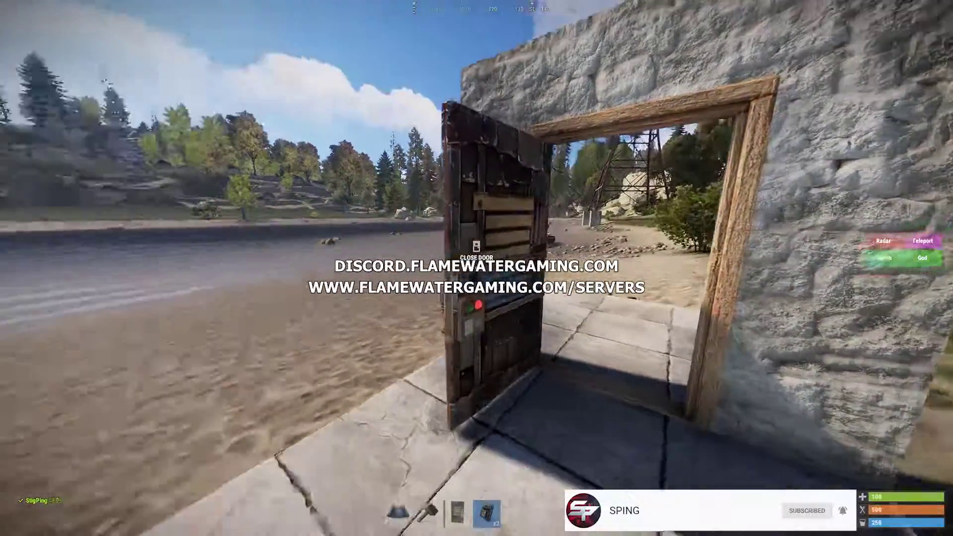